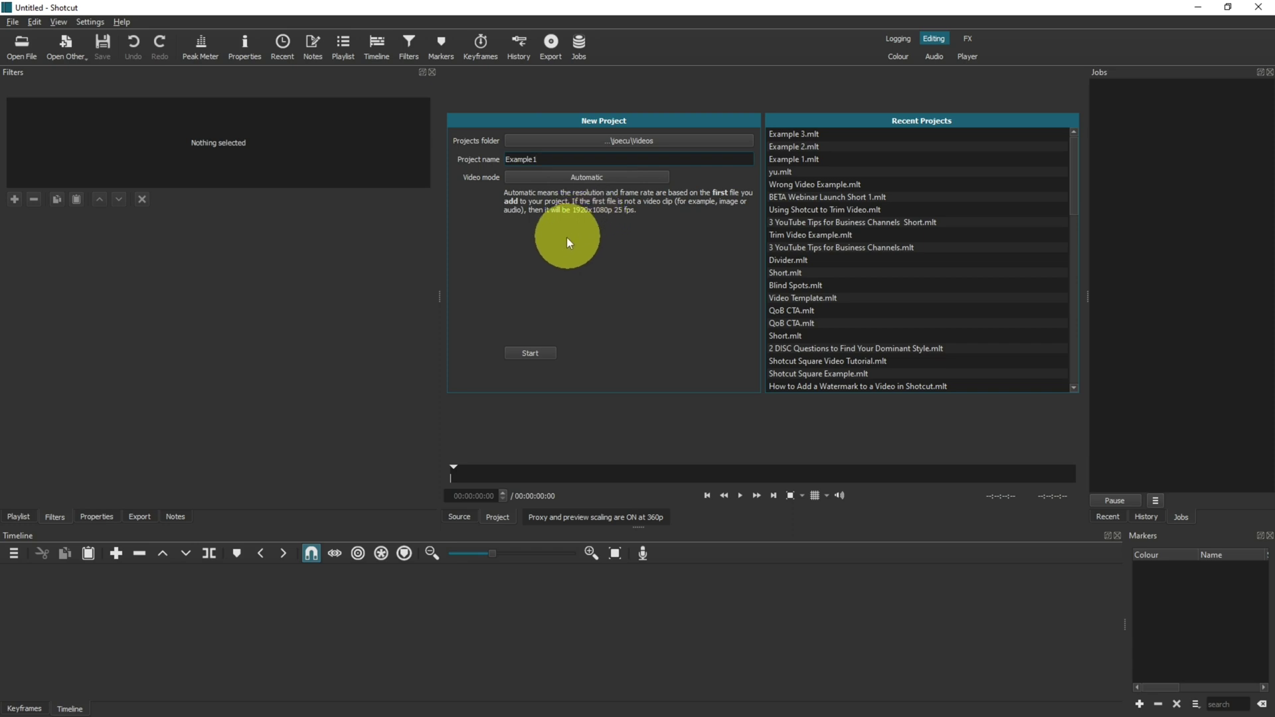
Step: Create the Example1 project and drag Wrong Video Example.mp4 from Explorer into the playlist
{"action": "left_click", "coordinate": [532, 352]}
{"action": "left_click", "coordinate": [343, 45]}
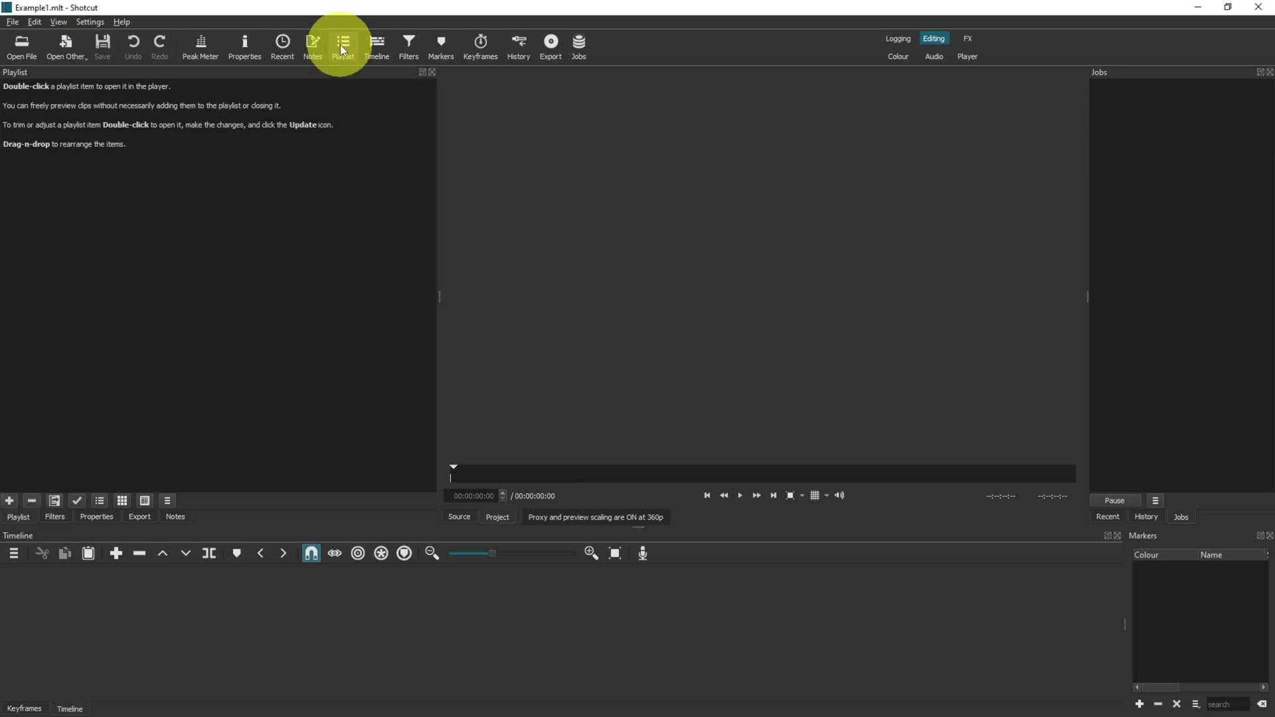
{"action": "key", "text": "alt+Tab"}
{"action": "left_click", "coordinate": [454, 287]}
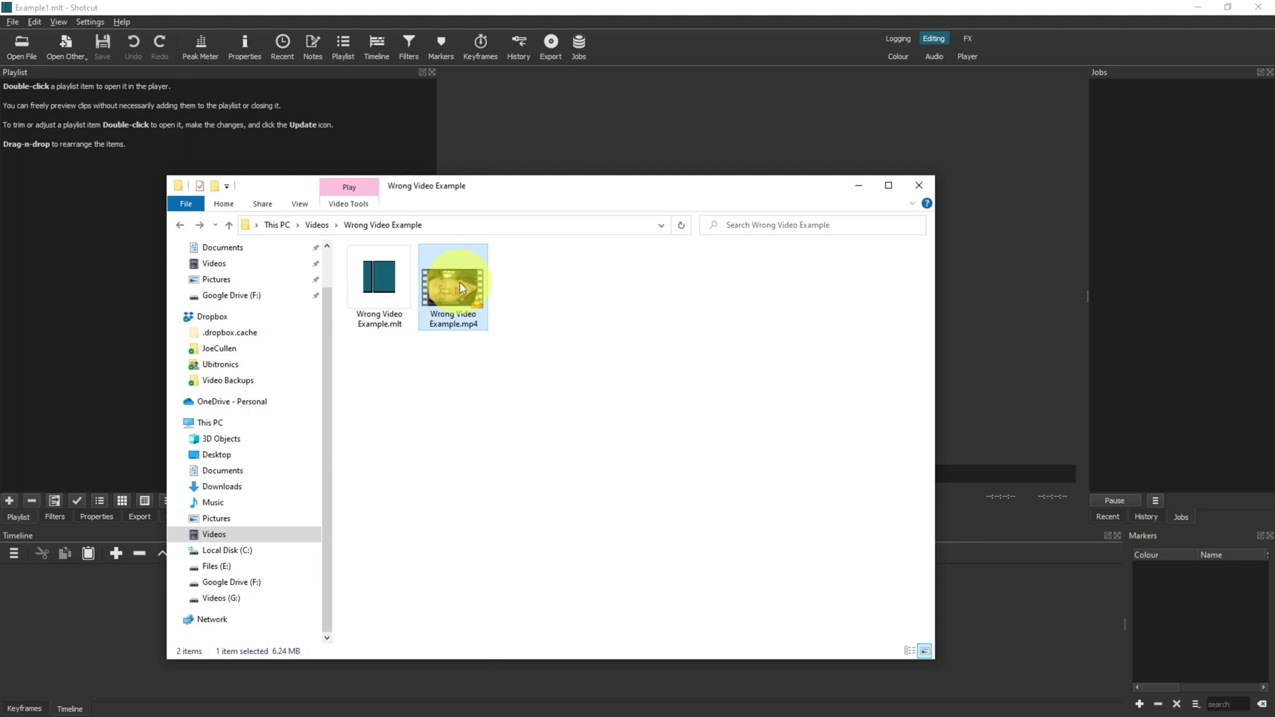
{"action": "left_click_drag", "start_coordinate": [461, 284], "coordinate": [184, 164]}
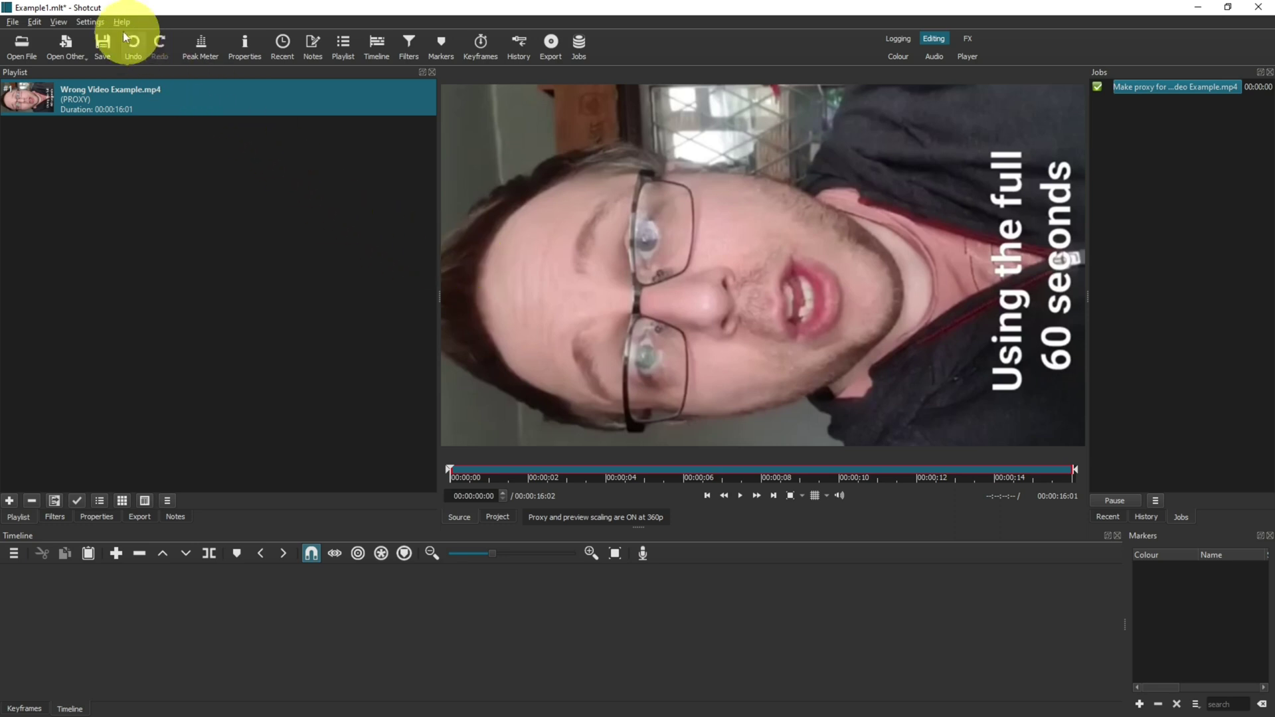
Step: Start a new custom video mode from Settings > Video Mode > Custom > Add
{"action": "left_click", "coordinate": [100, 25]}
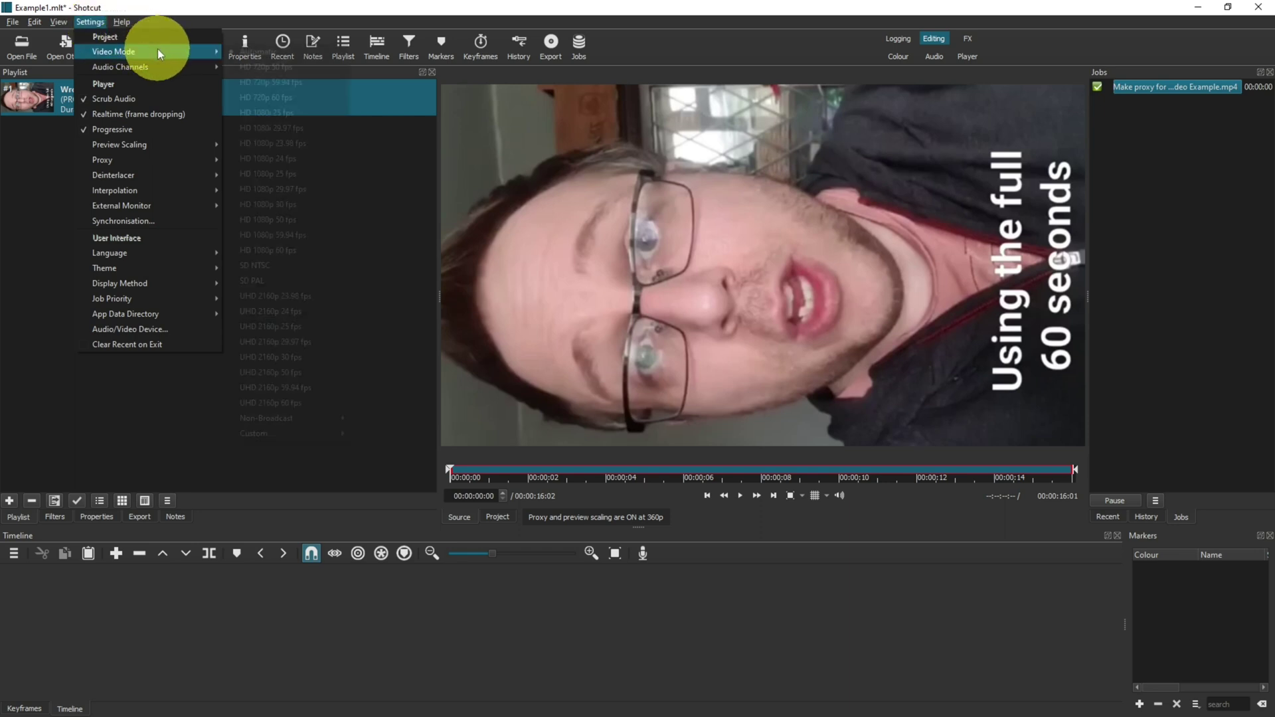
{"action": "mouse_move", "coordinate": [159, 54]}
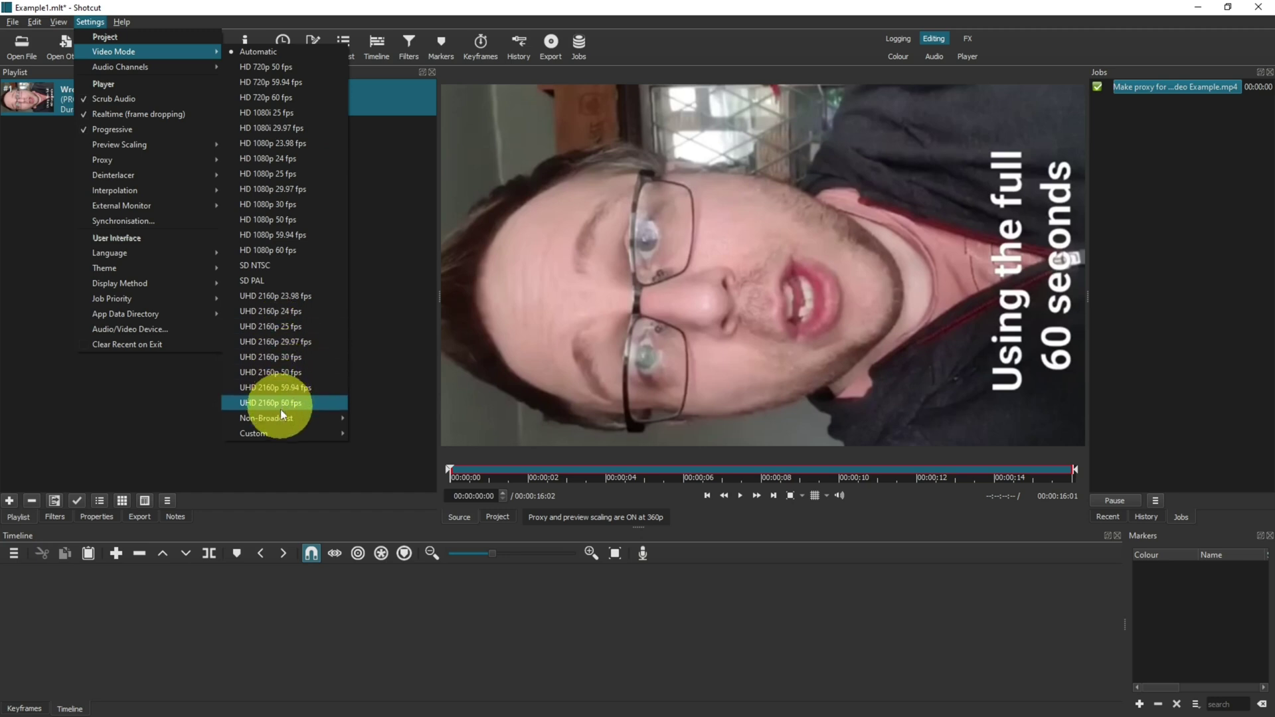
{"action": "mouse_move", "coordinate": [273, 430]}
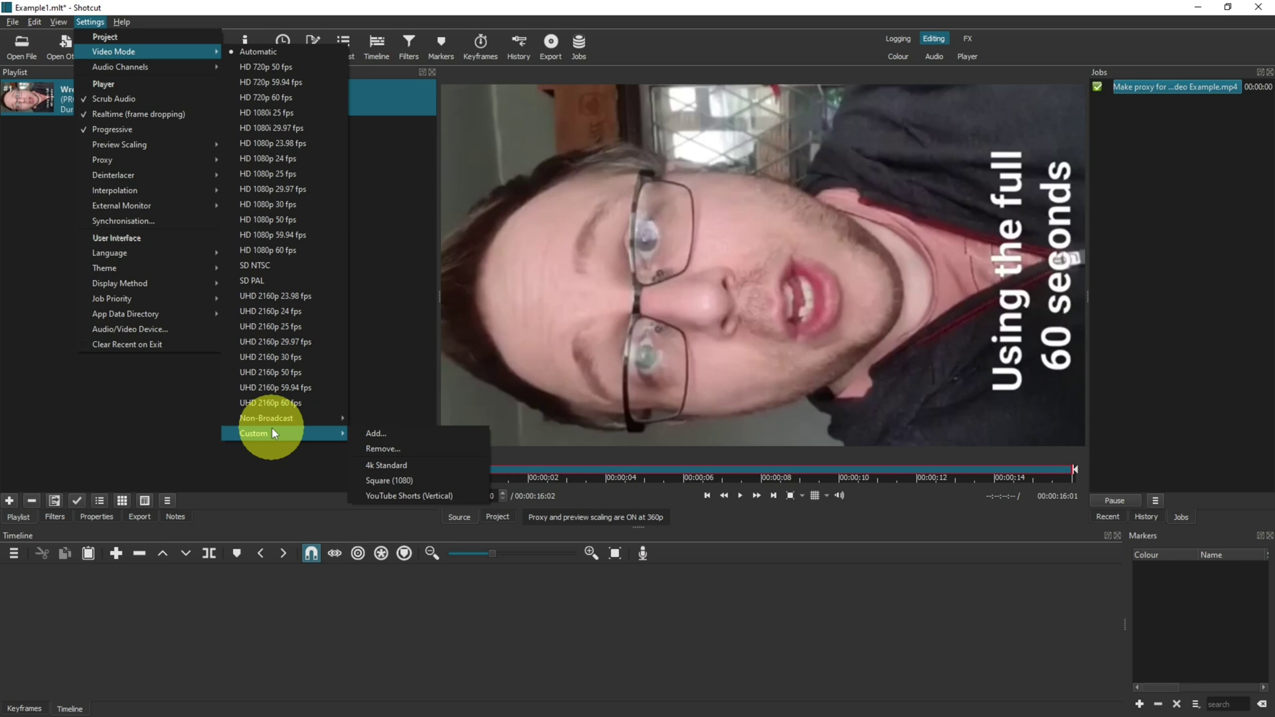
{"action": "left_click", "coordinate": [396, 437]}
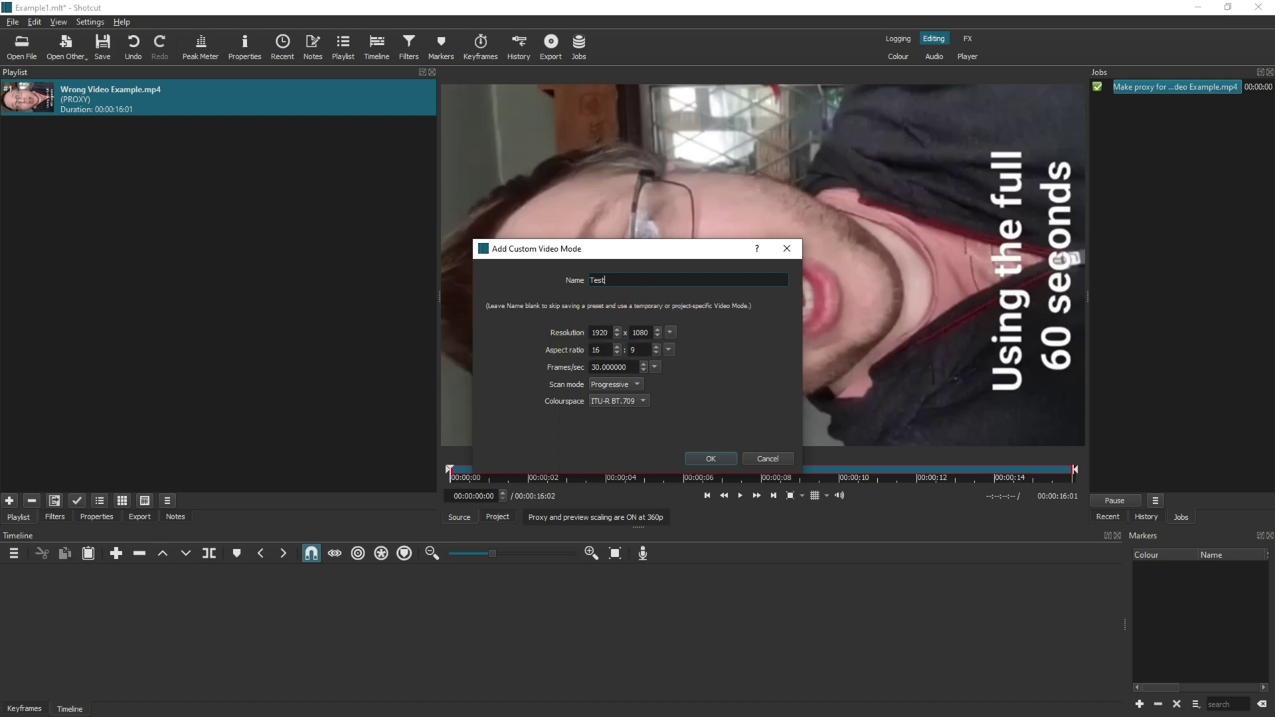
{"action": "key", "text": "alt+Tab"}
{"action": "left_click", "coordinate": [472, 319]}
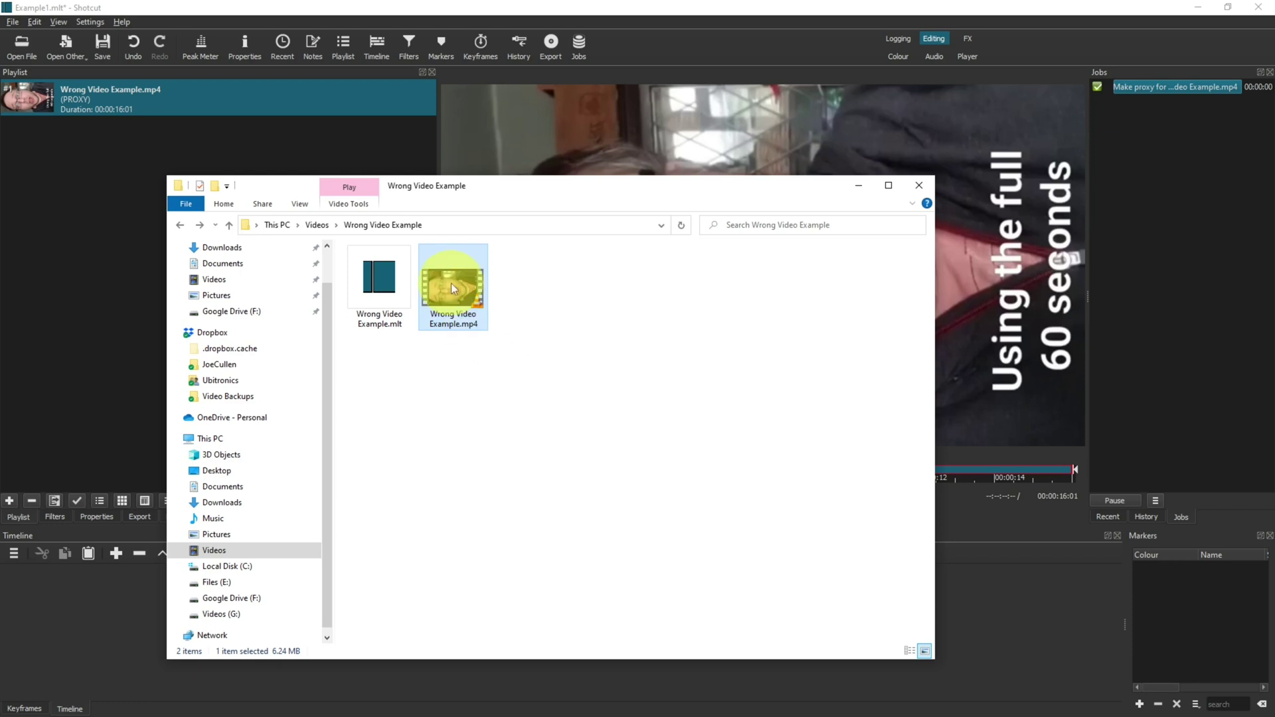
{"action": "right_click", "coordinate": [451, 285]}
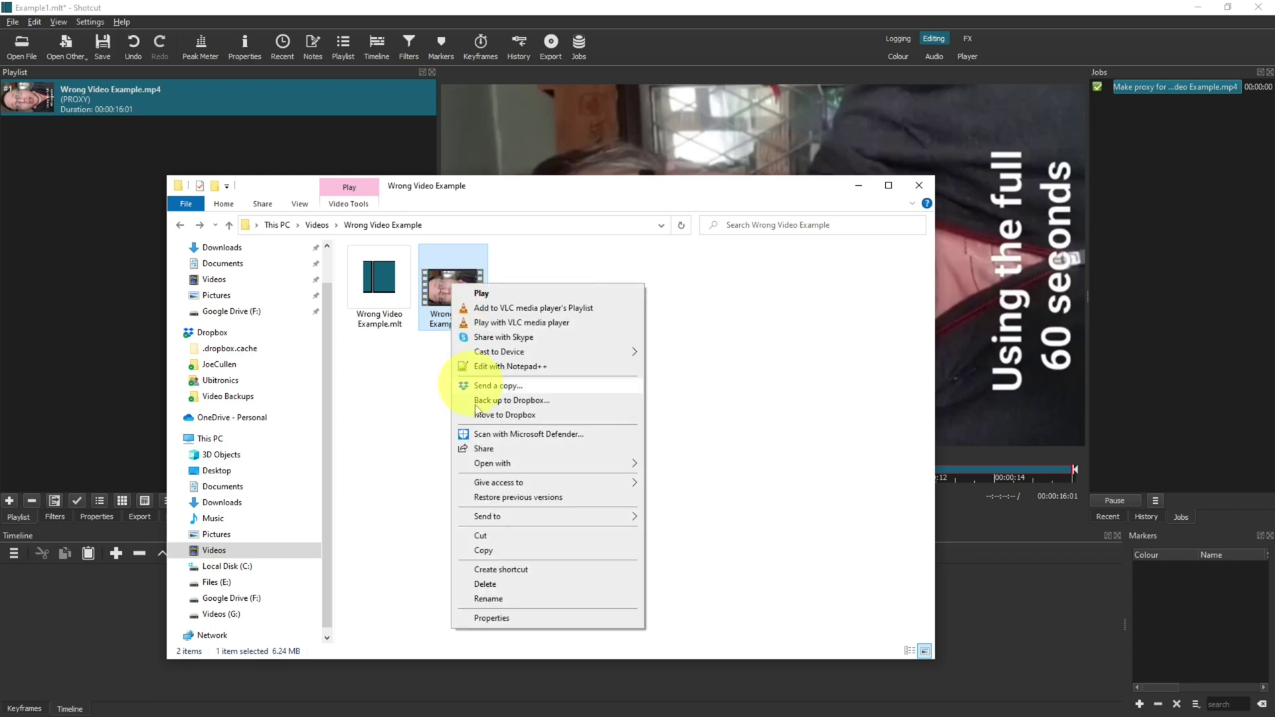
{"action": "left_click", "coordinate": [482, 617]}
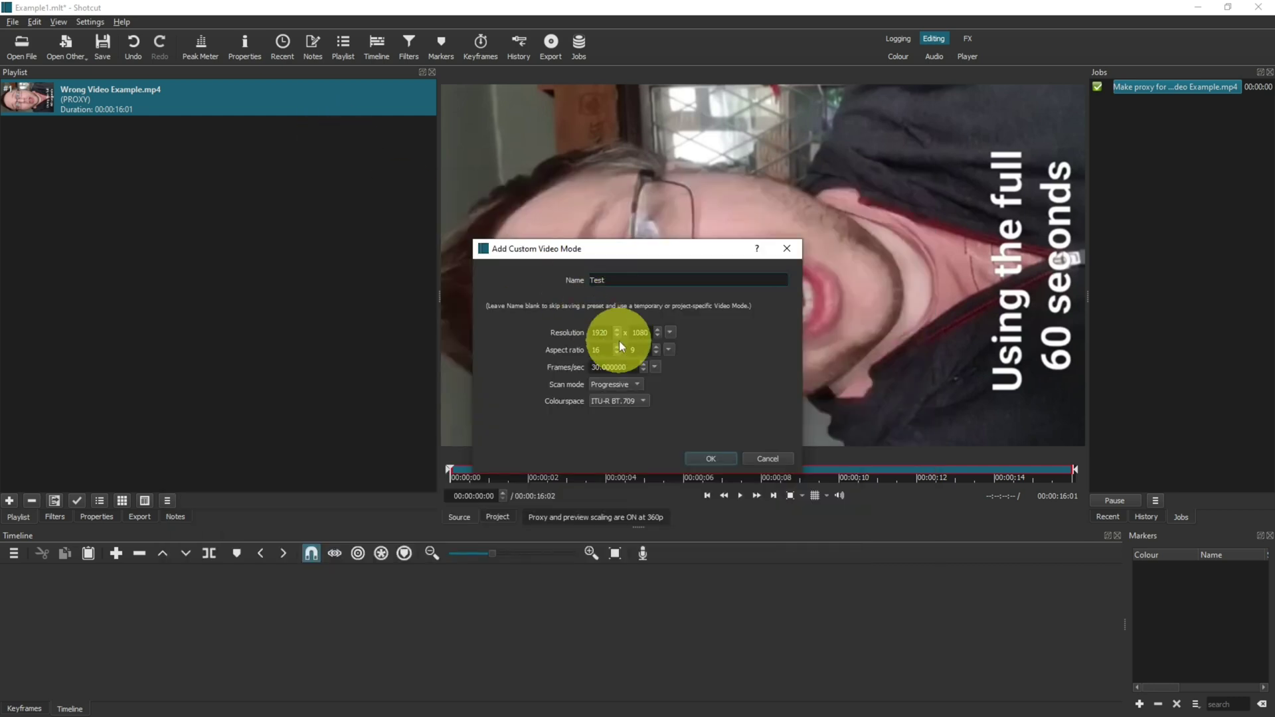
Step: Change the custom mode's resolution from 1920 x 1080 to 1080 x 1920
{"action": "double_click", "coordinate": [607, 330]}
{"action": "type", "text": "1080"}
{"action": "key", "text": "Tab"}
{"action": "type", "text": "1920"}
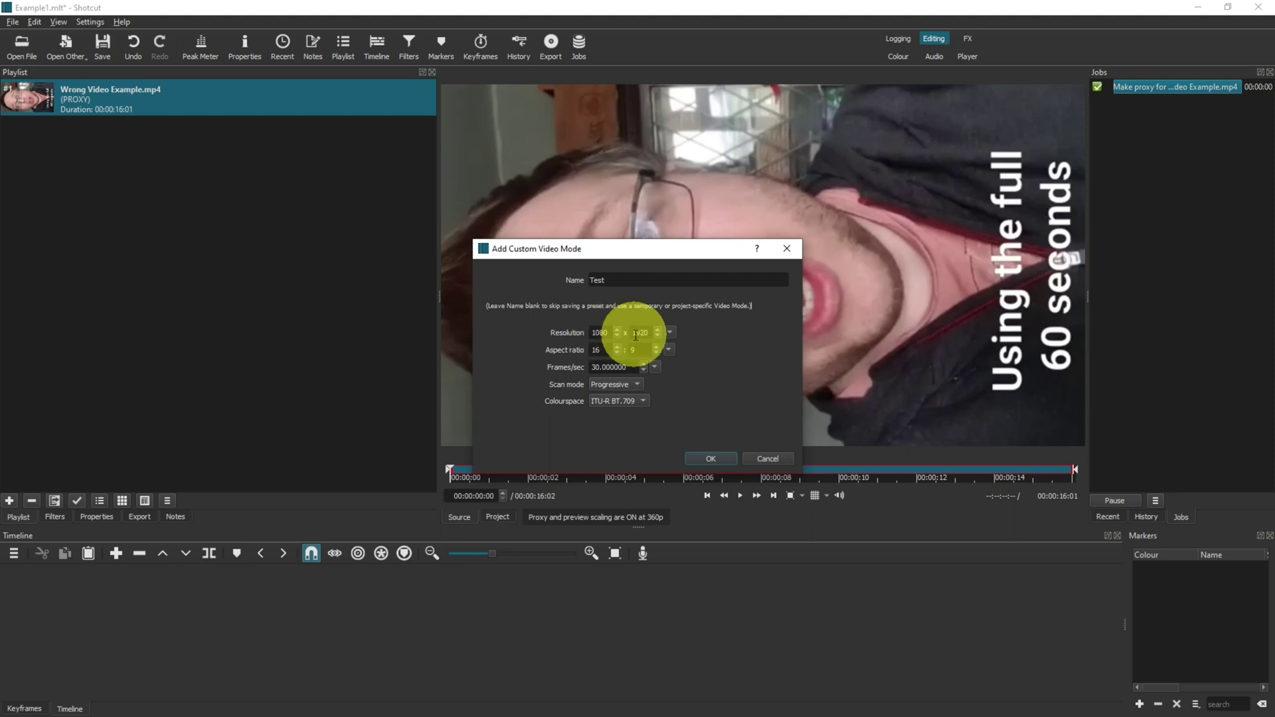
{"action": "key", "text": "alt+Tab"}
Step: Enter W1 1080 and H1 1920 in the Aspect Ratio Calculator
{"action": "left_click_drag", "start_coordinate": [214, 249], "coordinate": [190, 254]}
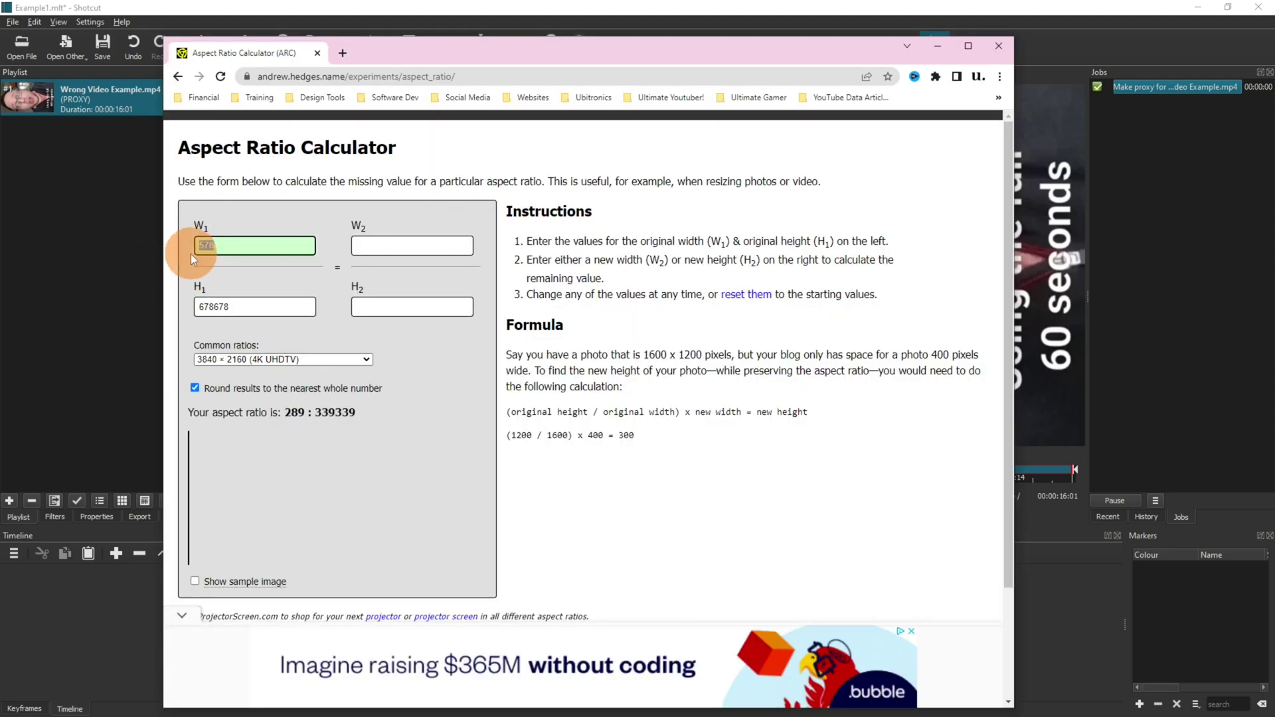
{"action": "type", "text": "1080"}
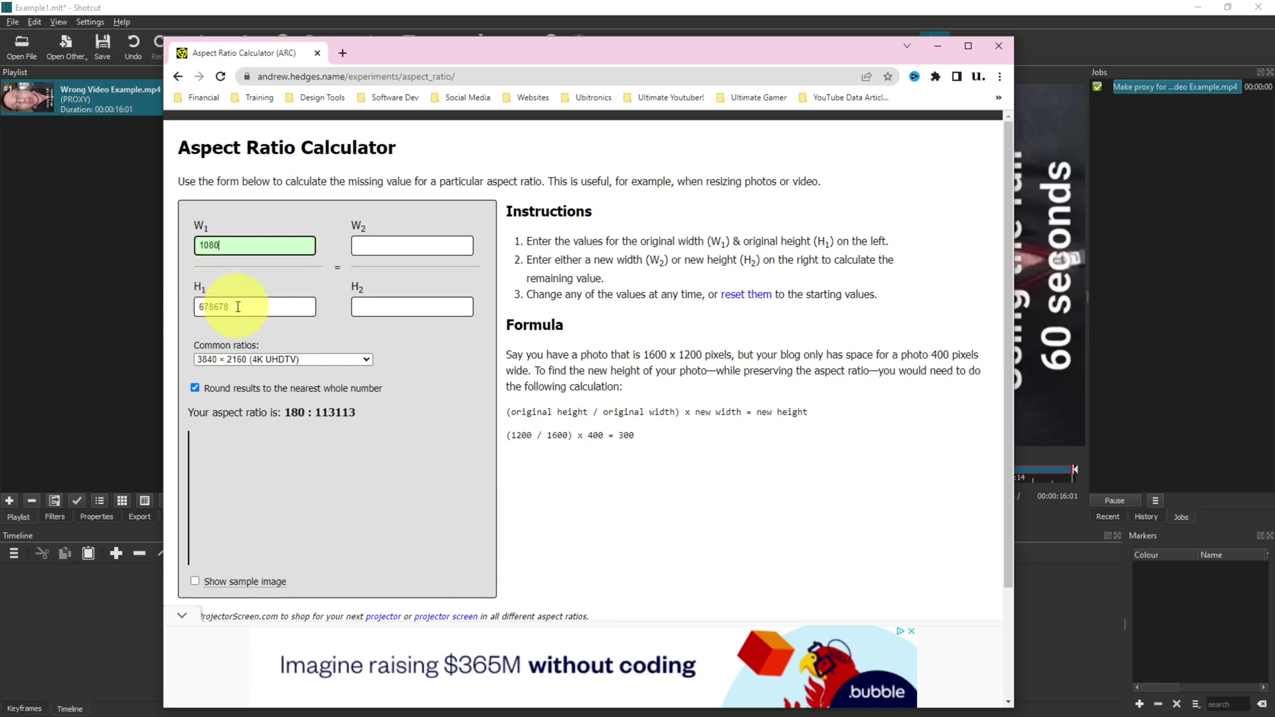
{"action": "left_click_drag", "start_coordinate": [238, 307], "coordinate": [184, 324]}
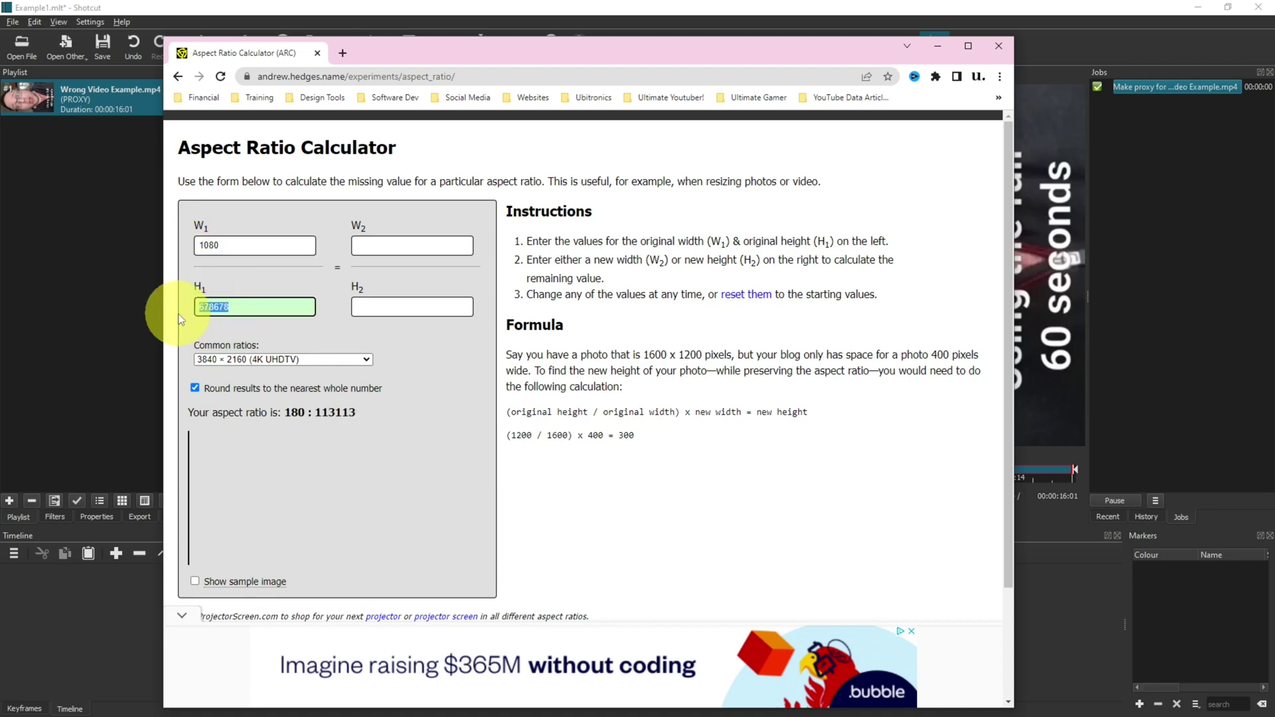
{"action": "type", "text": "1920"}
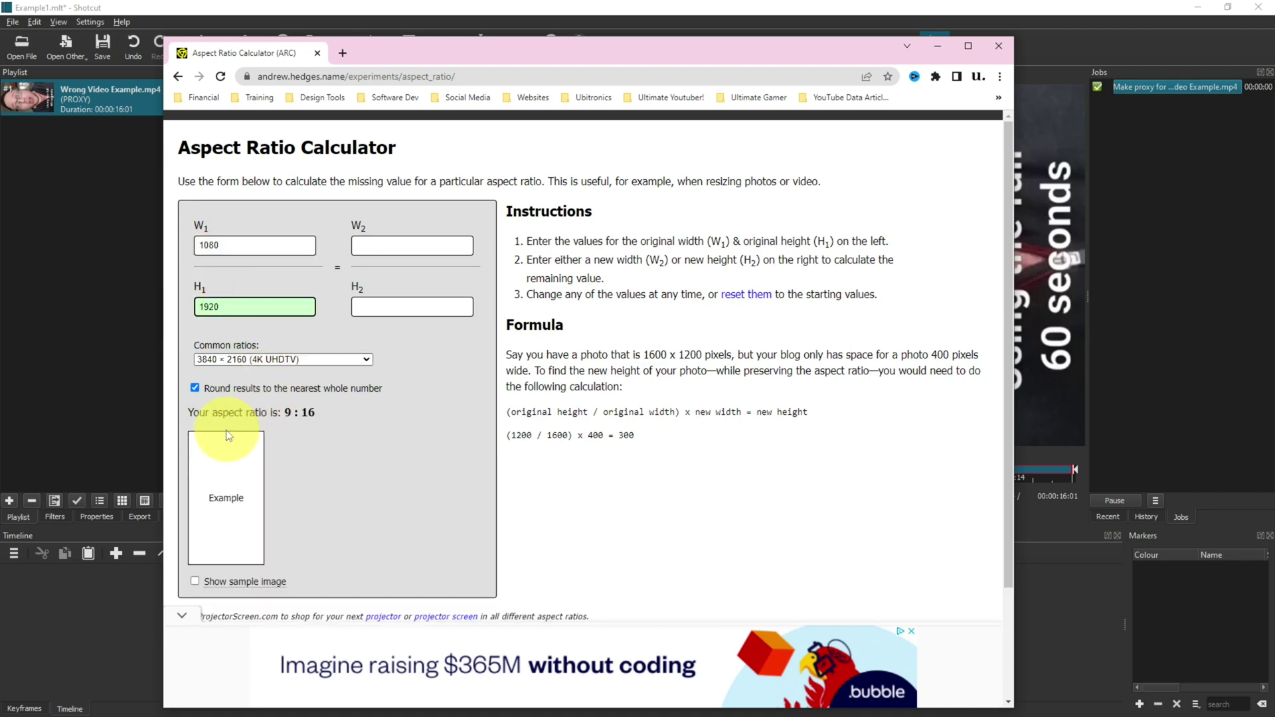
Step: Read the resulting 9 : 16 ratio and go back to Shotcut's dialog
{"action": "left_click_drag", "start_coordinate": [281, 411], "coordinate": [315, 411]}
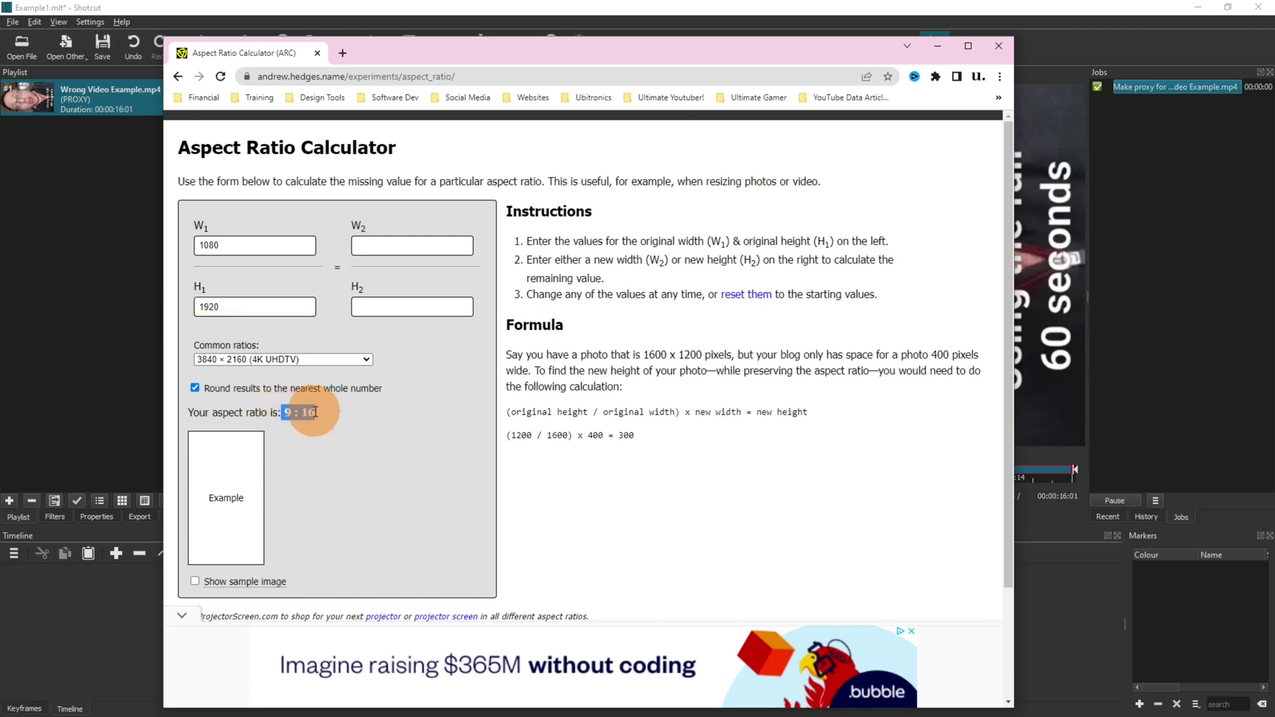
{"action": "left_click", "coordinate": [250, 308]}
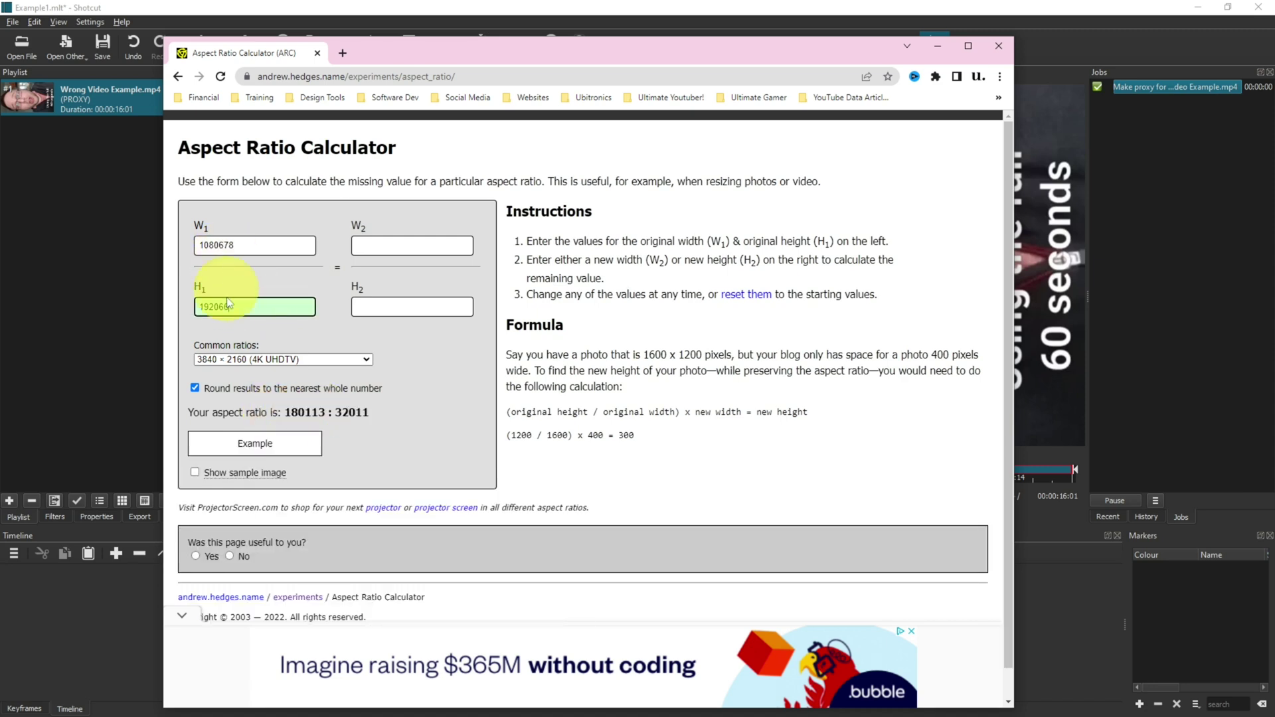
{"action": "left_click_drag", "start_coordinate": [284, 412], "coordinate": [368, 410]}
{"action": "left_click", "coordinate": [368, 409]}
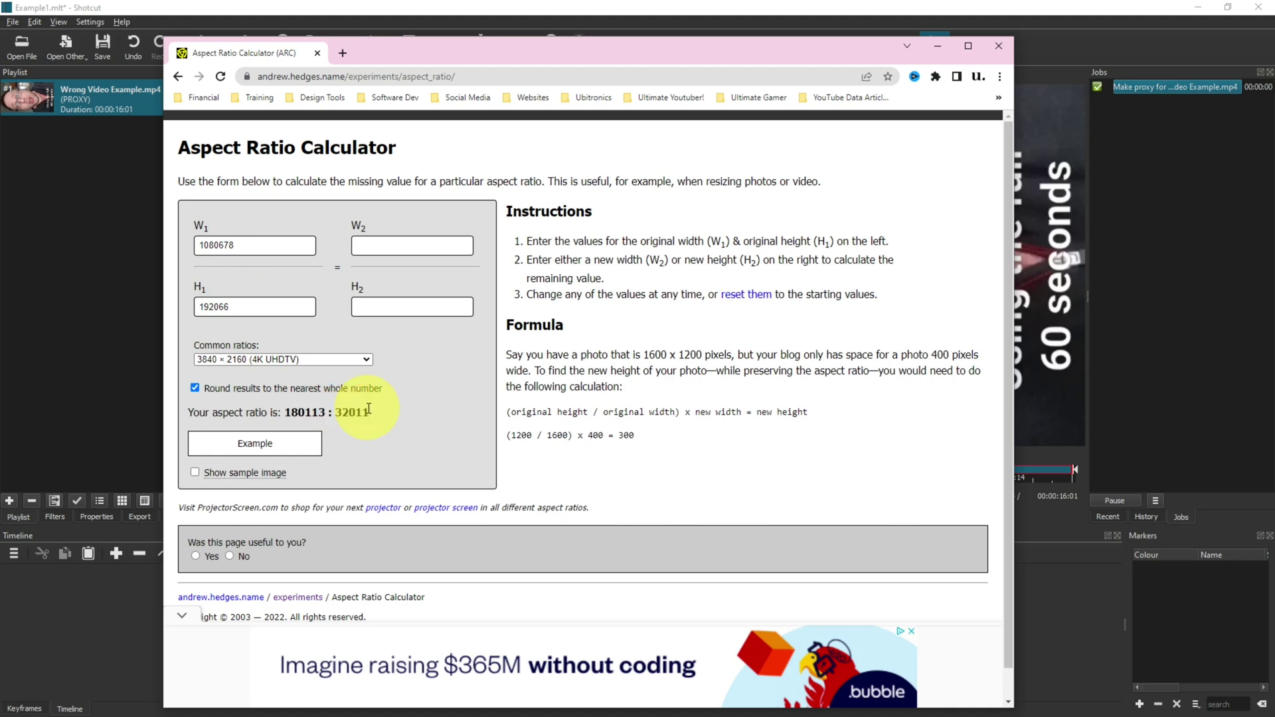
{"action": "double_click", "coordinate": [302, 412]}
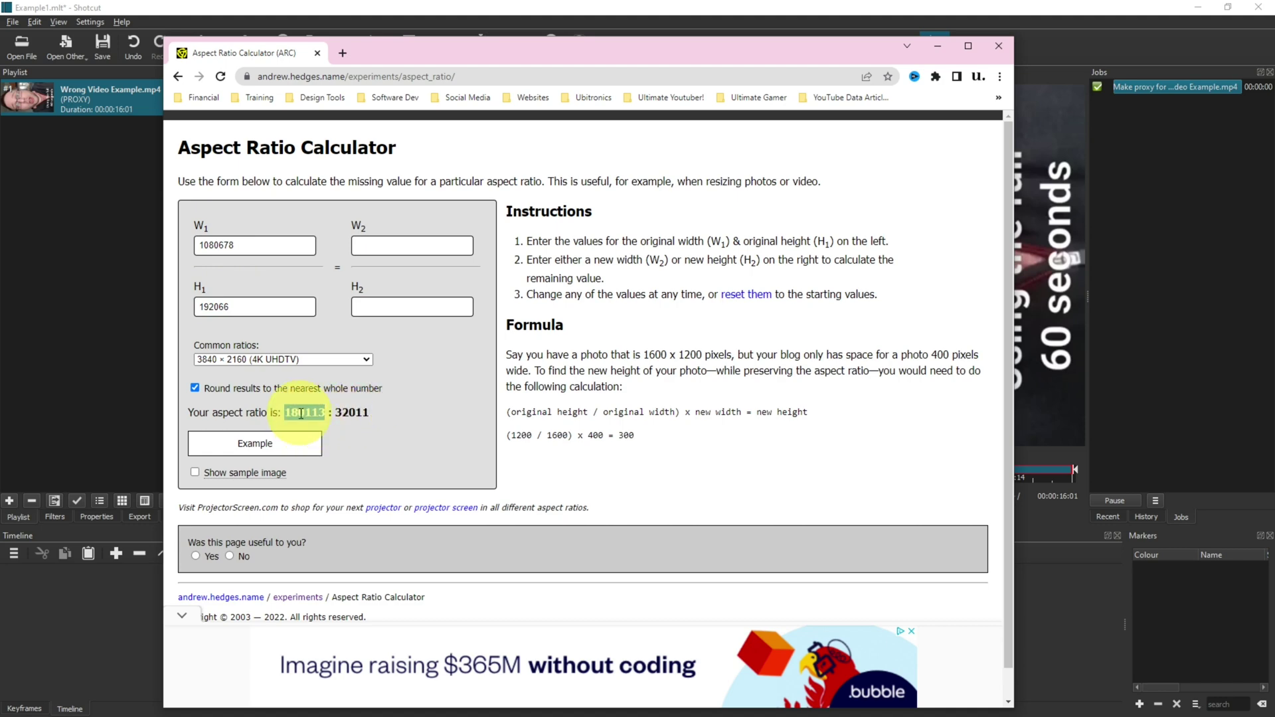
{"action": "double_click", "coordinate": [352, 412]}
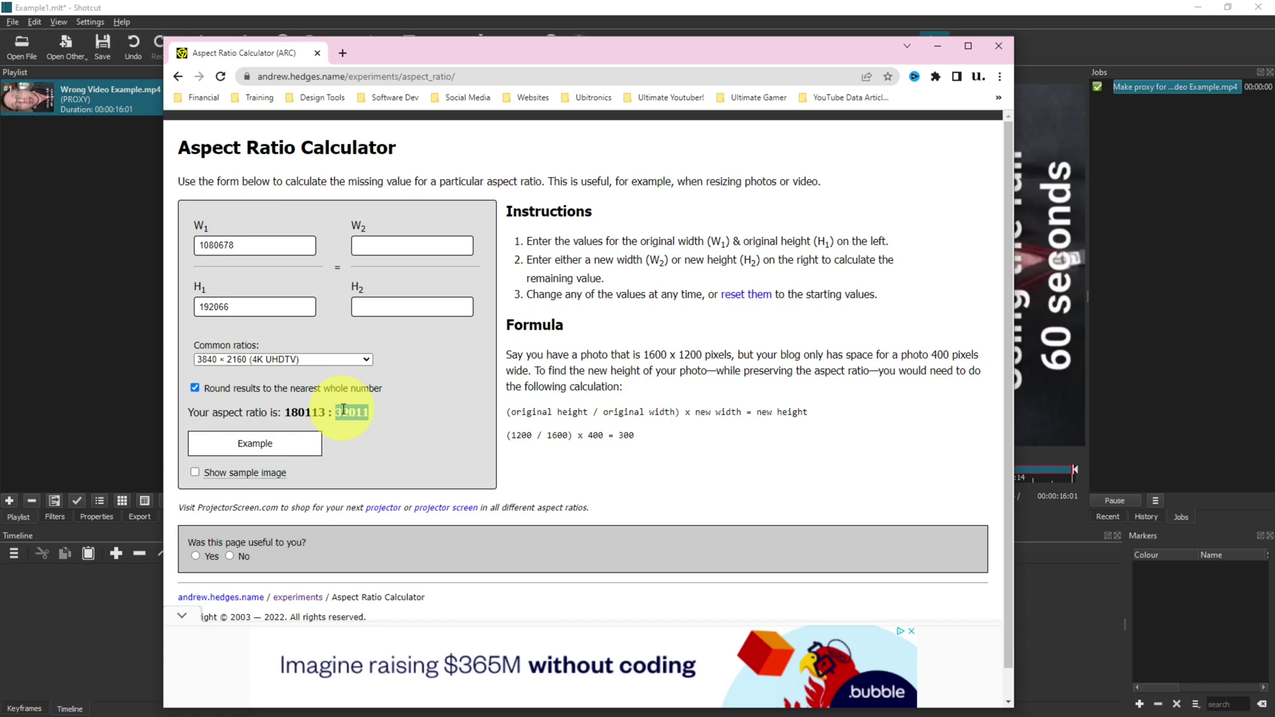
{"action": "left_click", "coordinate": [137, 349]}
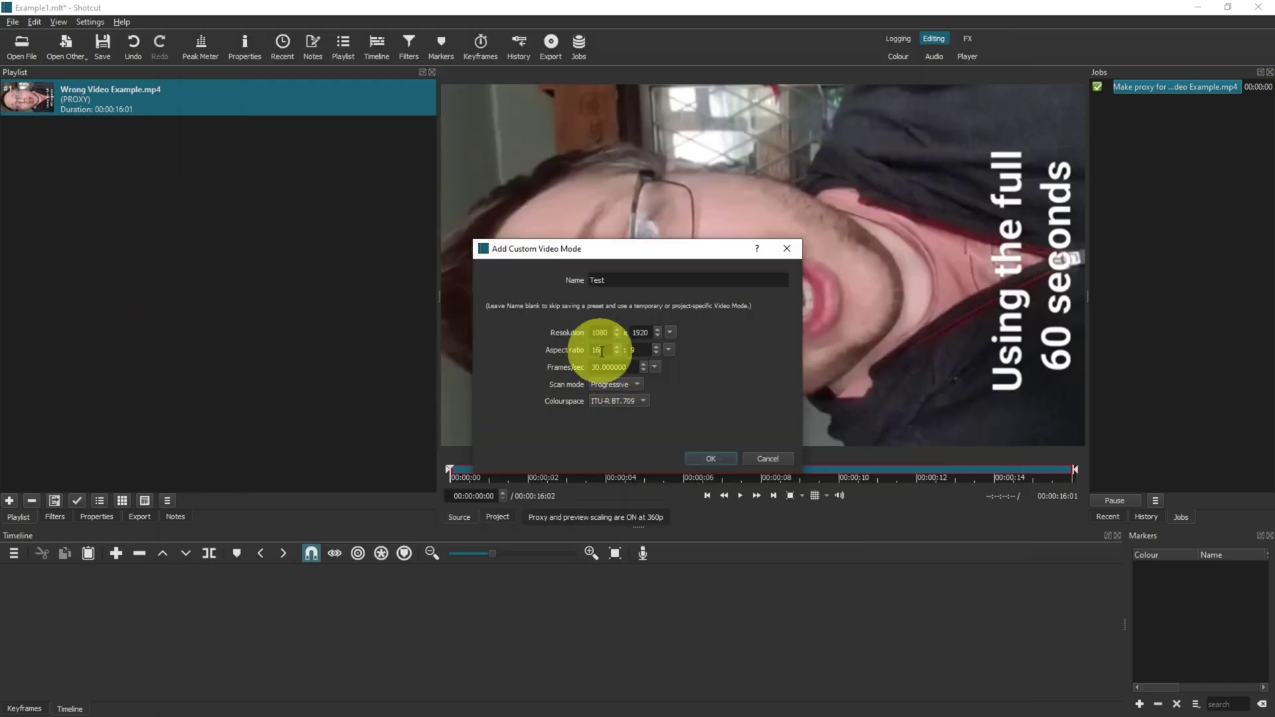
Step: Set the Test mode's aspect ratio fields to 9 : 16
{"action": "key", "text": "Tab"}
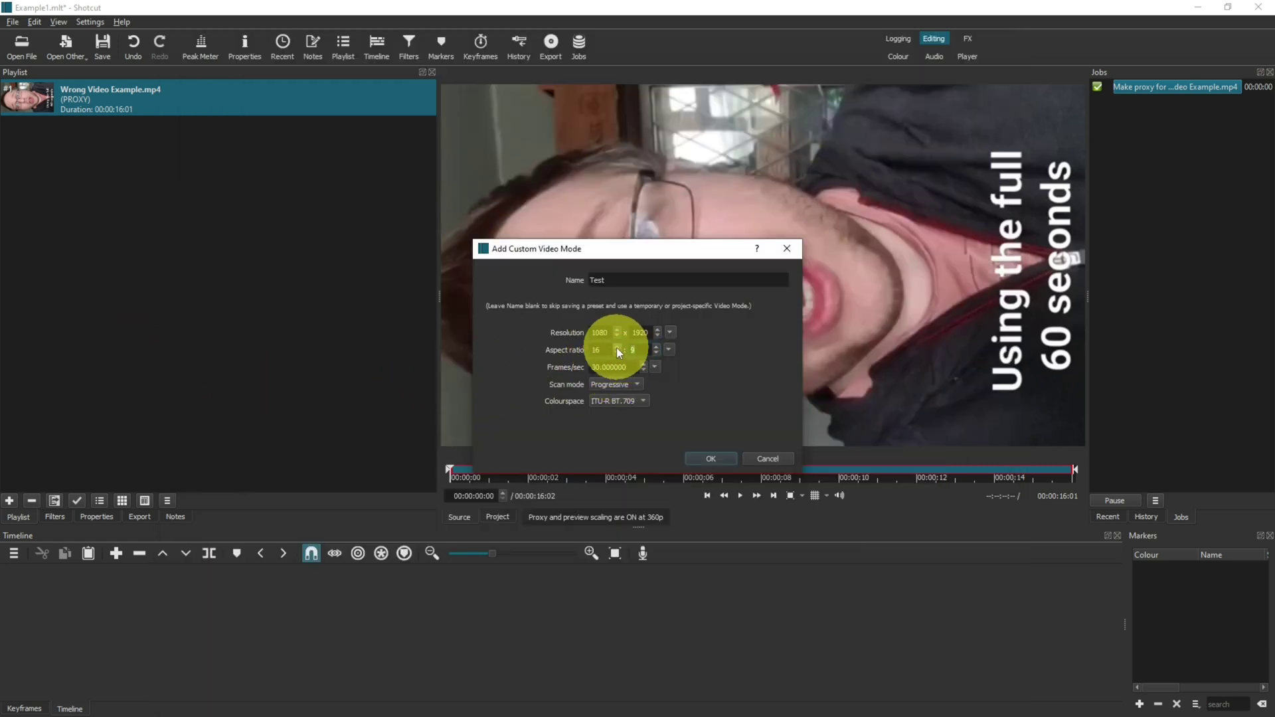
{"action": "double_click", "coordinate": [604, 350]}
{"action": "key", "text": "BackSpace"}
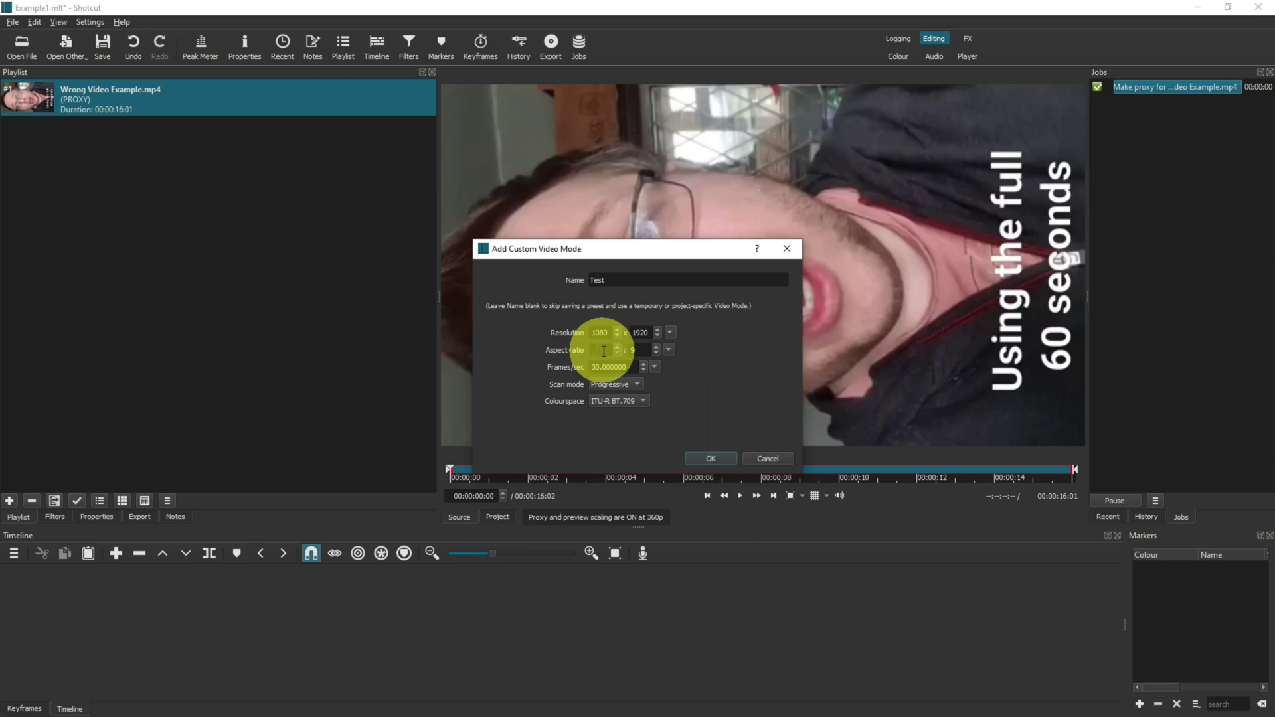
{"action": "type", "text": "9"}
{"action": "double_click", "coordinate": [640, 347]}
{"action": "key", "text": "BackSpace"}
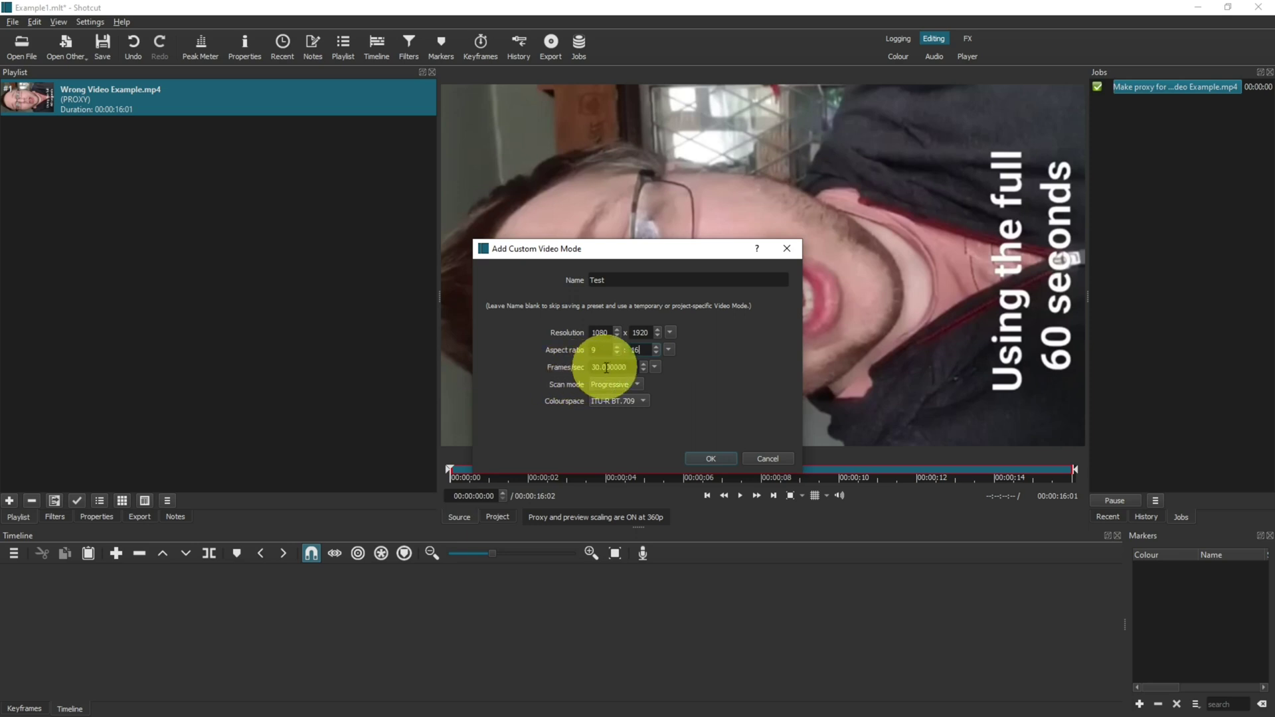
{"action": "left_click", "coordinate": [594, 368]}
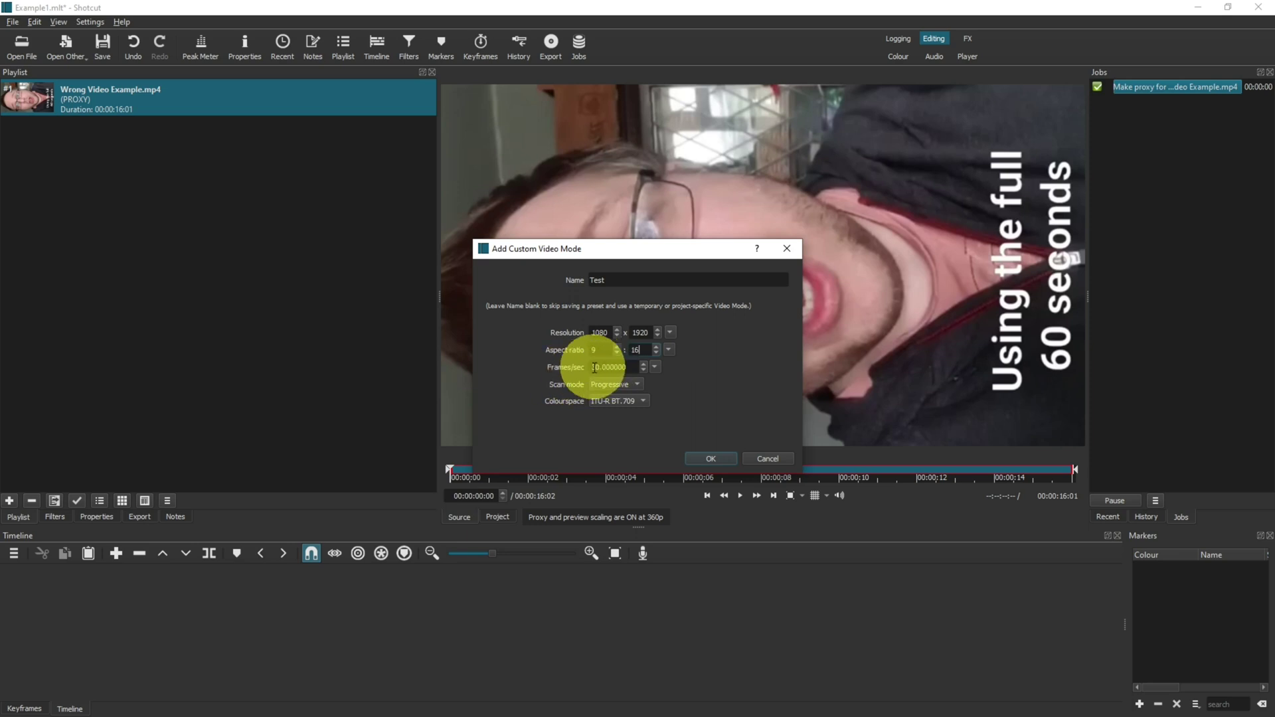
Step: Check Wrong Video Example.mp4's Properties details in Explorer, confirming a 30 frames/second rate
{"action": "key", "text": "alt+Tab"}
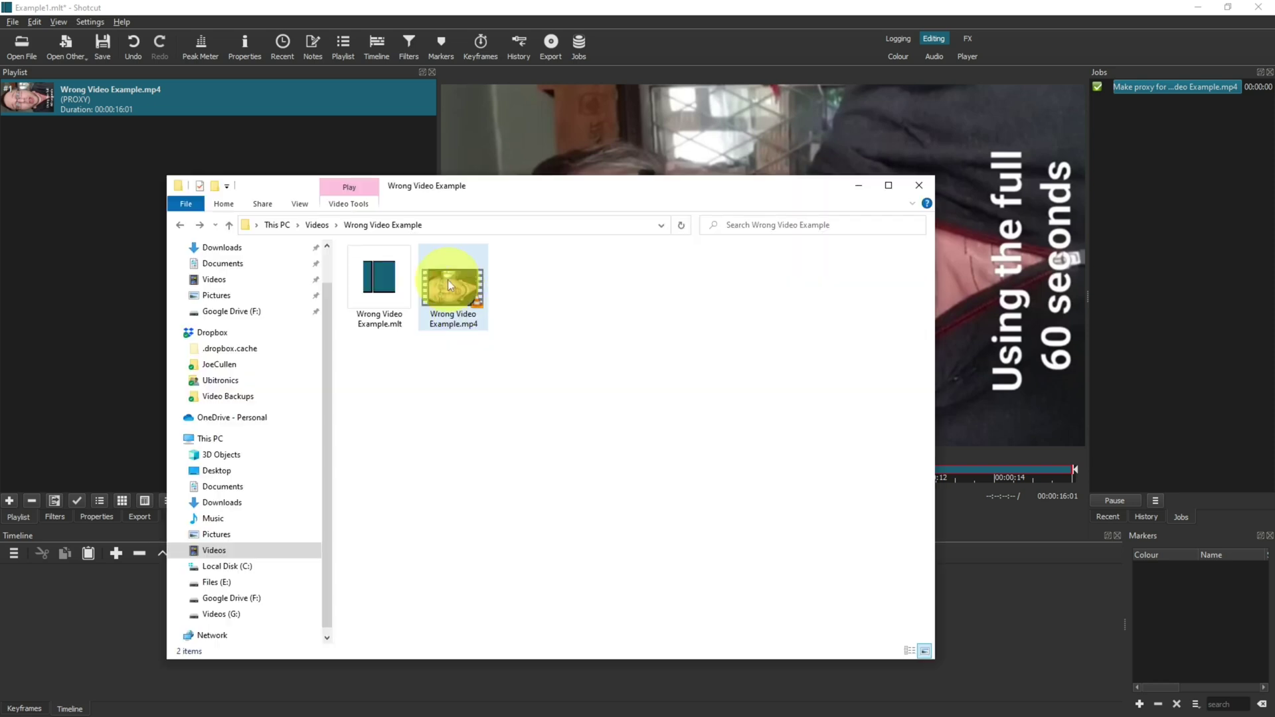
{"action": "right_click", "coordinate": [448, 279]}
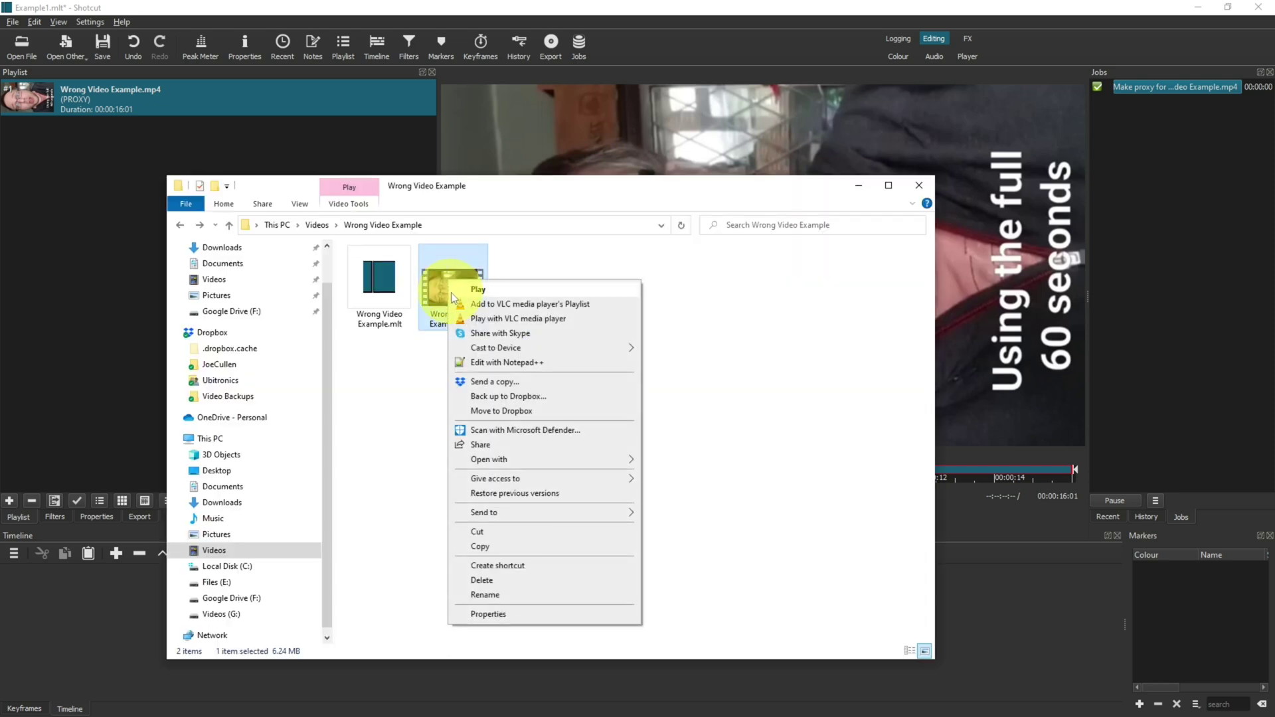
{"action": "left_click", "coordinate": [513, 613]}
{"action": "left_click", "coordinate": [678, 273]}
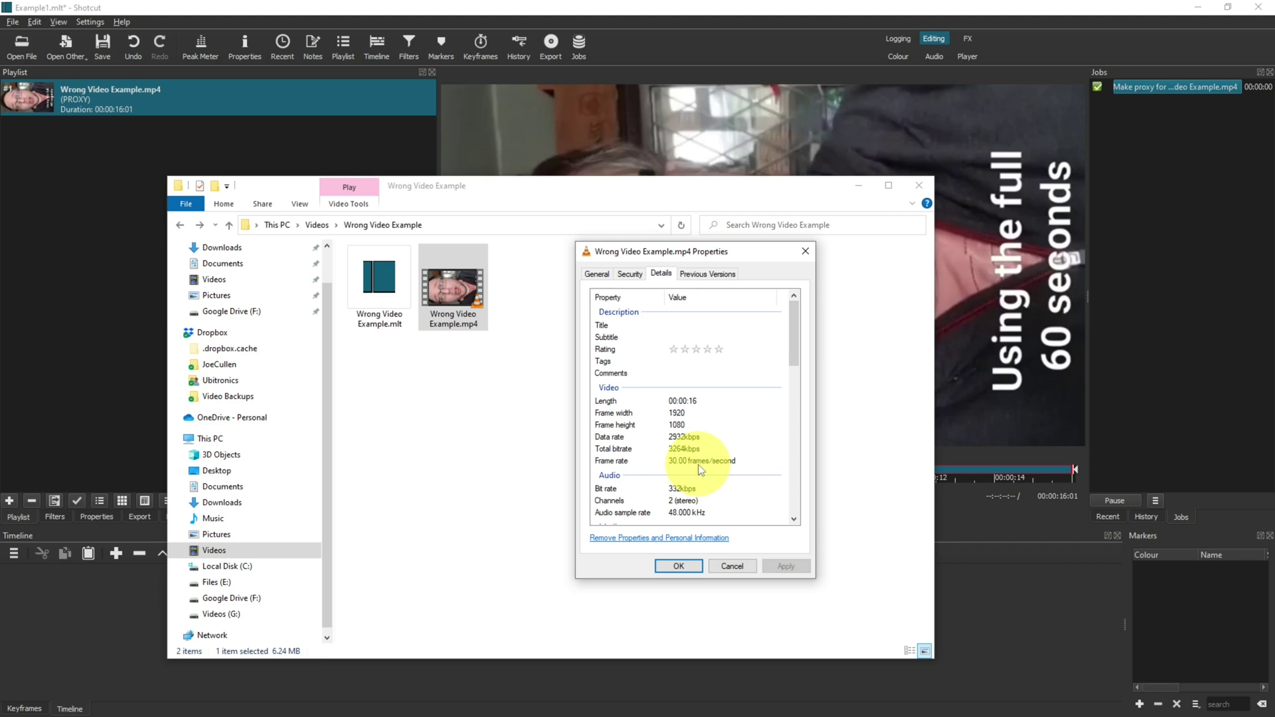
{"action": "left_click", "coordinate": [678, 566]}
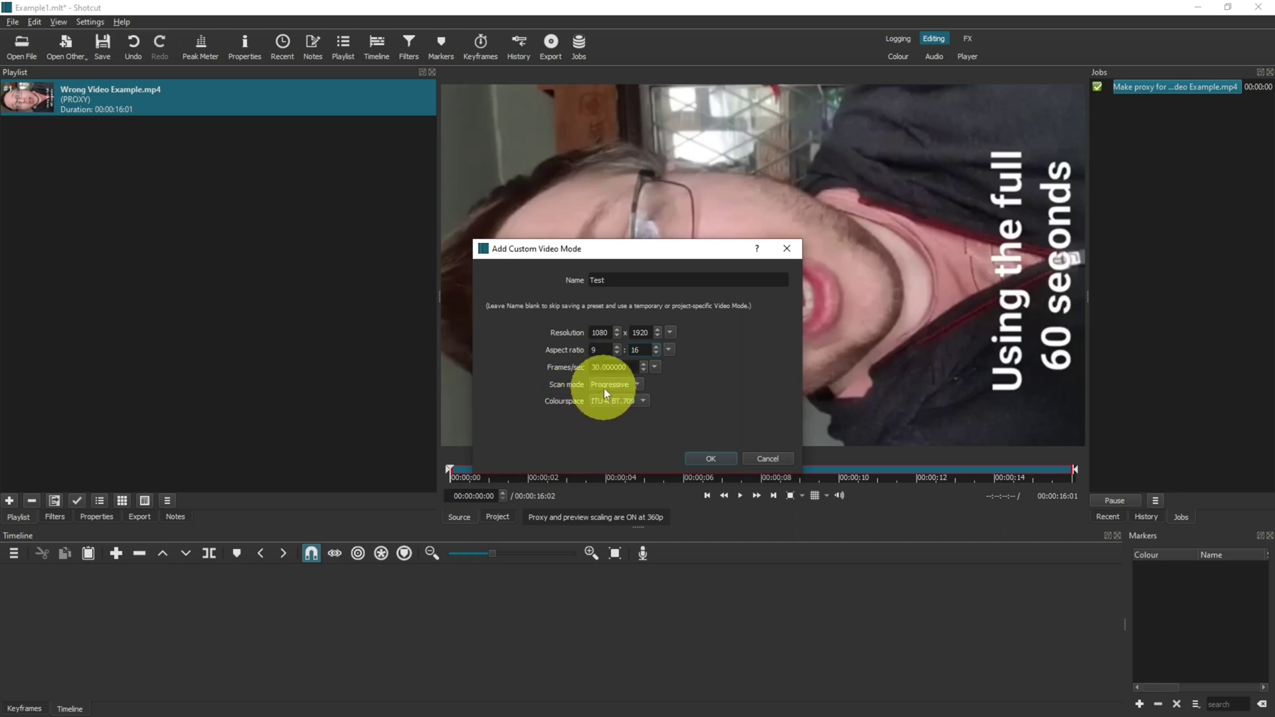
Step: Confirm the 1080 x 1920, 9:16 Test video mode
{"action": "left_click", "coordinate": [730, 460]}
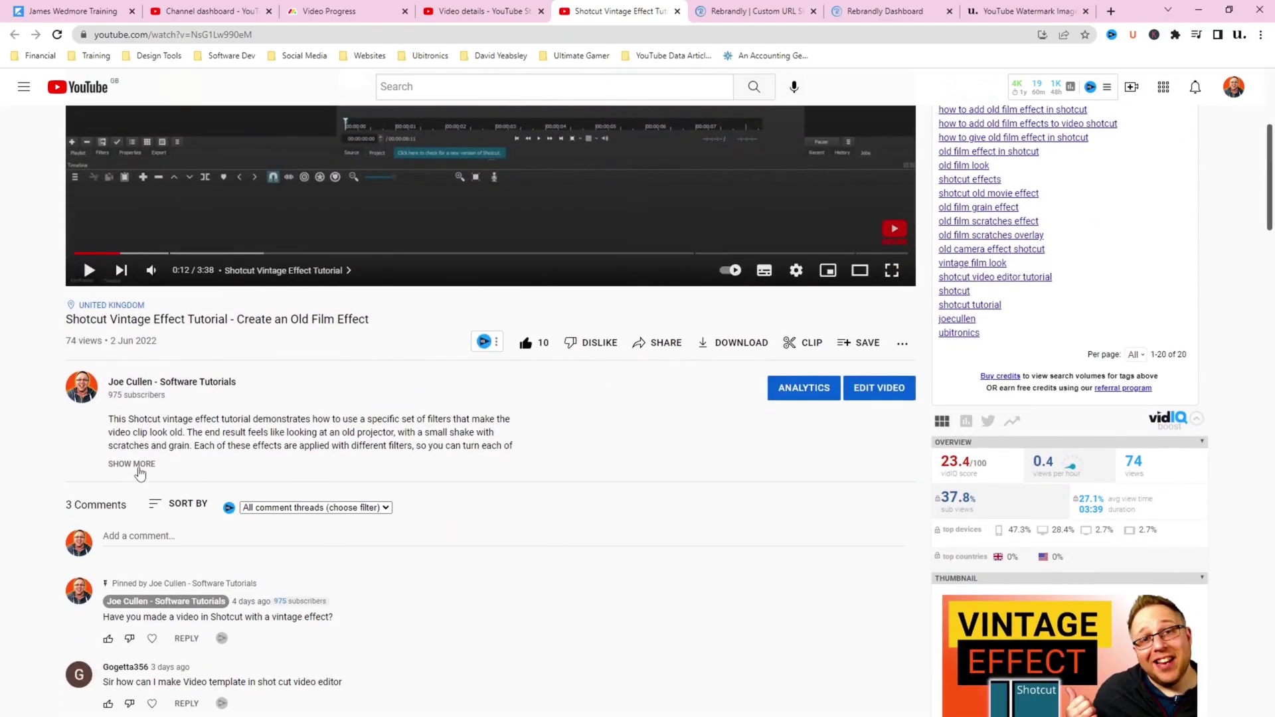
Step: Expand the Vintage Effect Tutorial's YouTube description to show its timestamps and links
{"action": "left_click", "coordinate": [136, 465]}
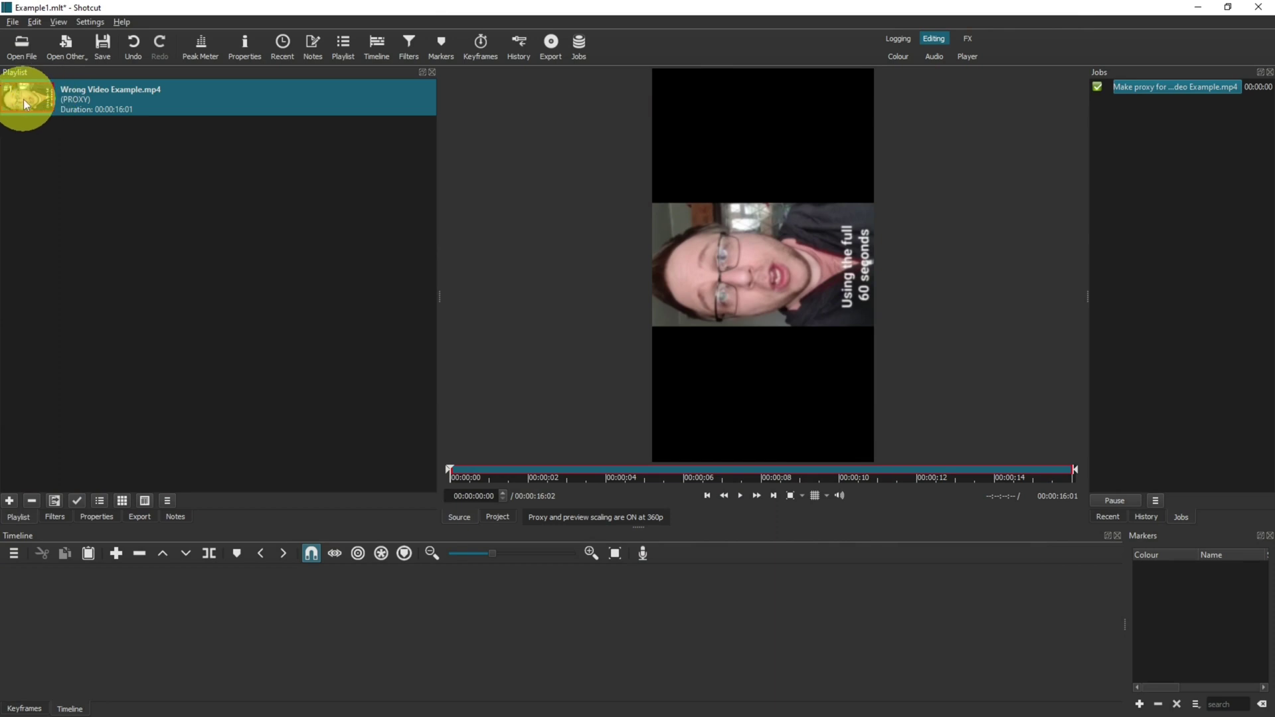
Step: Apply a Size, Position & Rotate filter to Wrong Video Example.mp4 with 90-degree rotation
{"action": "left_click", "coordinate": [408, 47]}
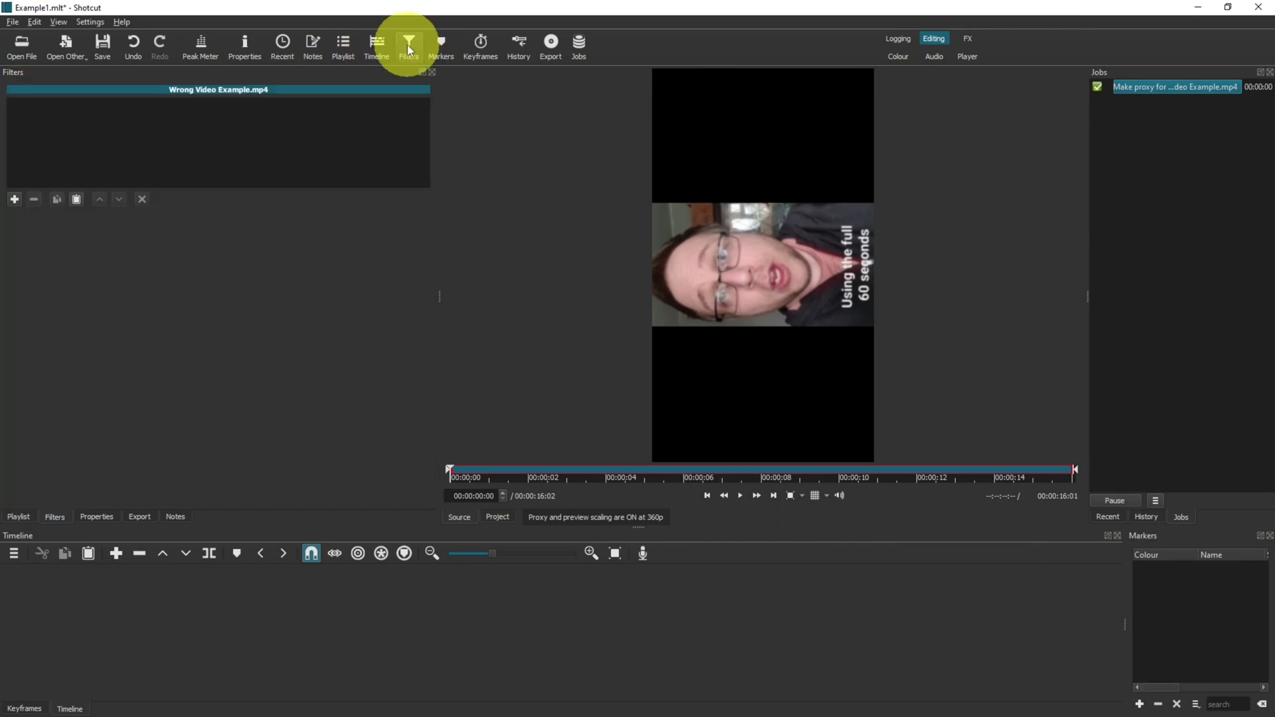
{"action": "left_click", "coordinate": [19, 195]}
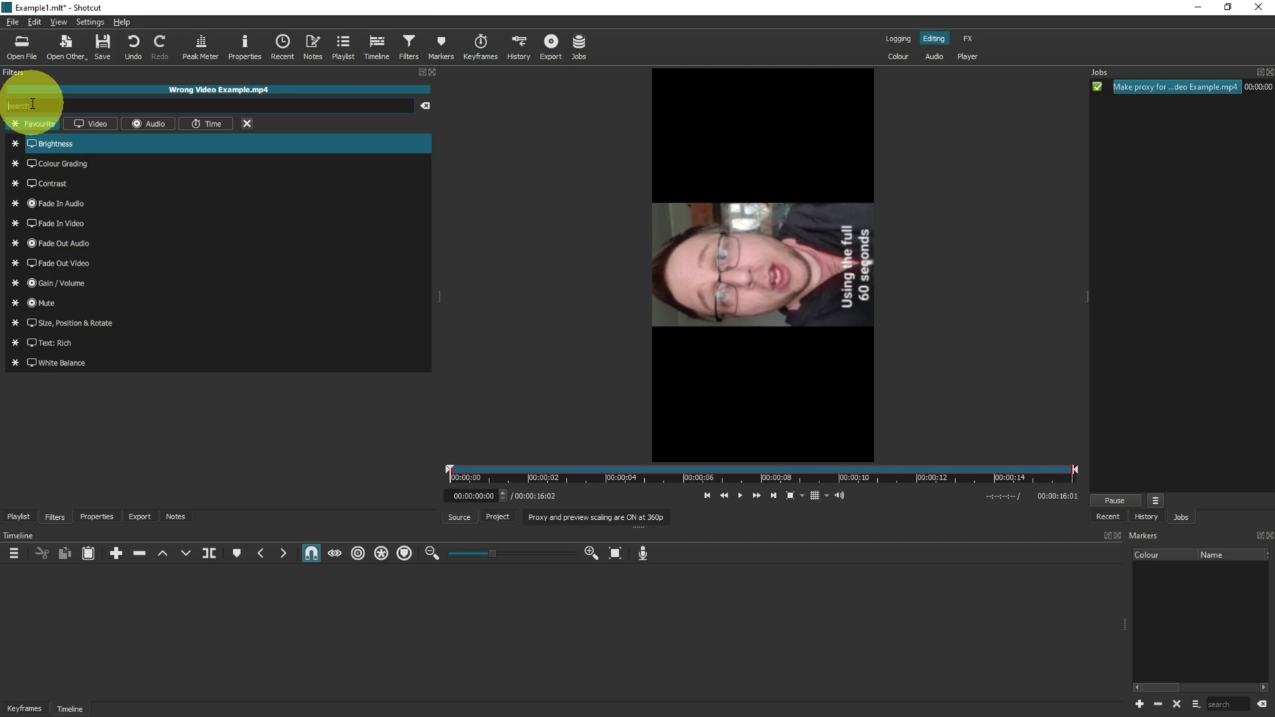
{"action": "type", "text": "size"}
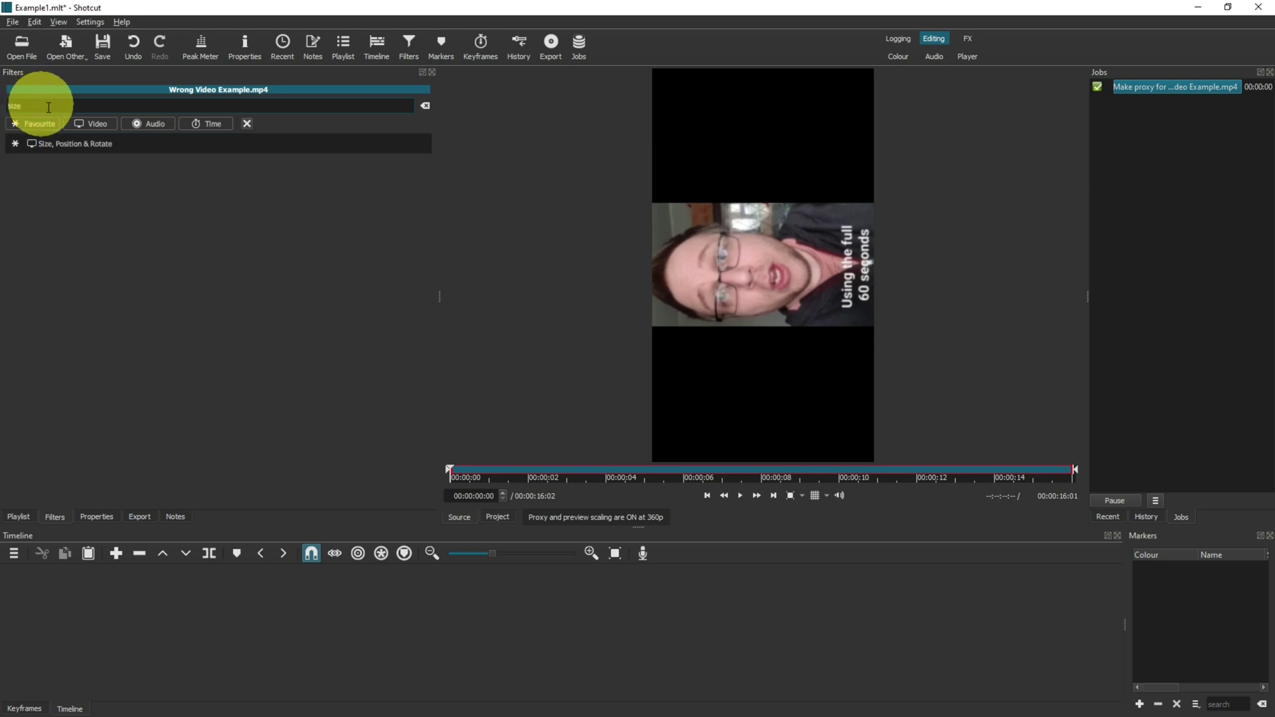
{"action": "left_click", "coordinate": [73, 145]}
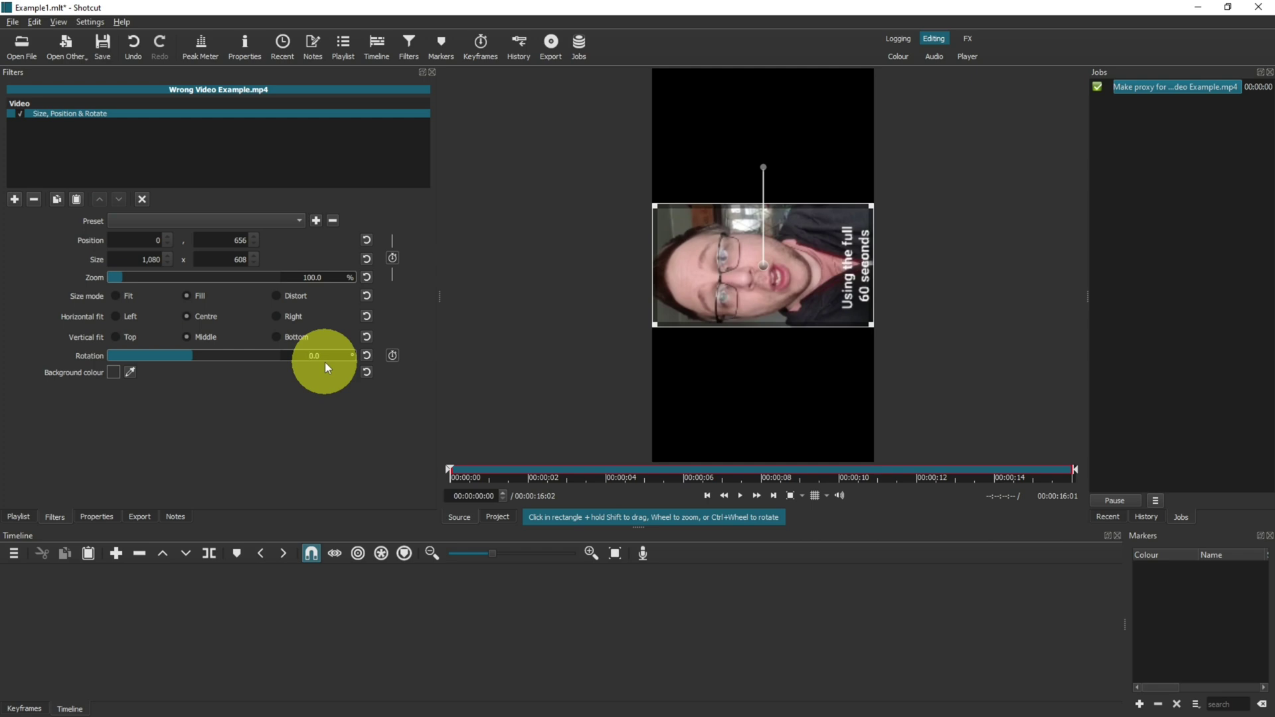
{"action": "type", "text": "90"}
{"action": "key", "text": "Return"}
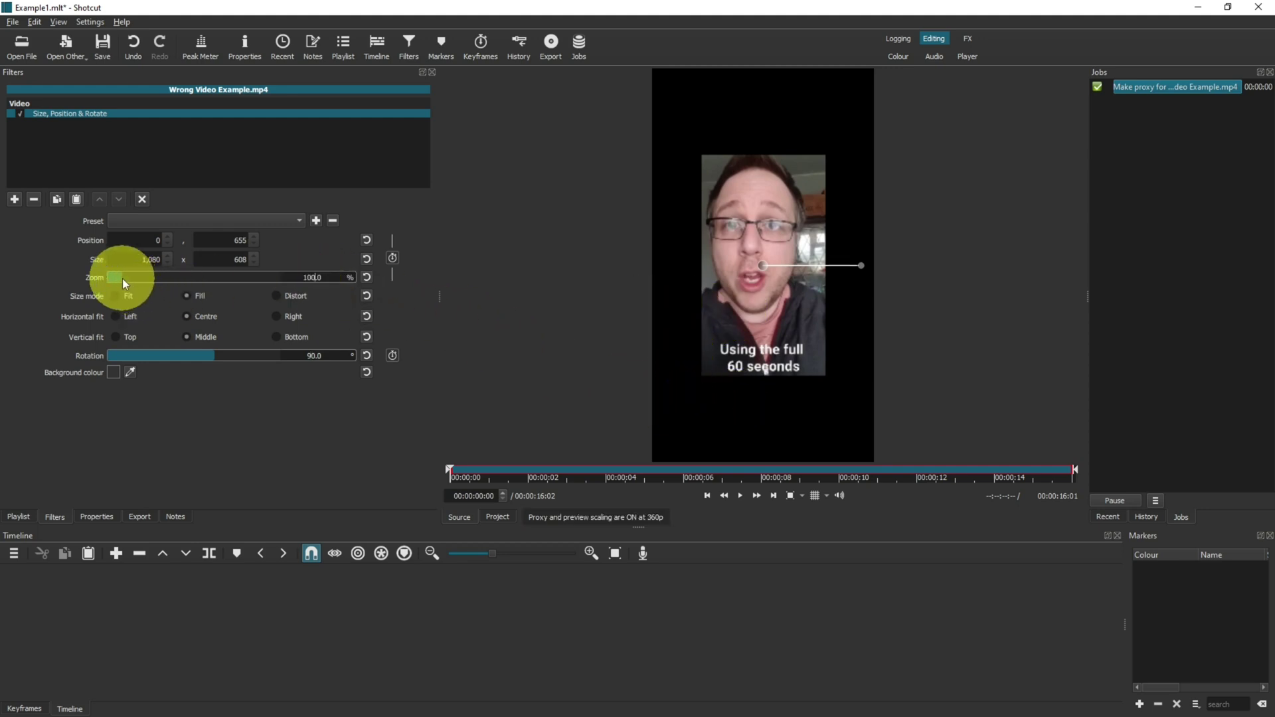
Step: Set the Size, Position & Rotate zoom to 179% so the clip fills the frame
{"action": "left_click_drag", "start_coordinate": [123, 277], "coordinate": [138, 277]}
{"action": "double_click", "coordinate": [312, 280]}
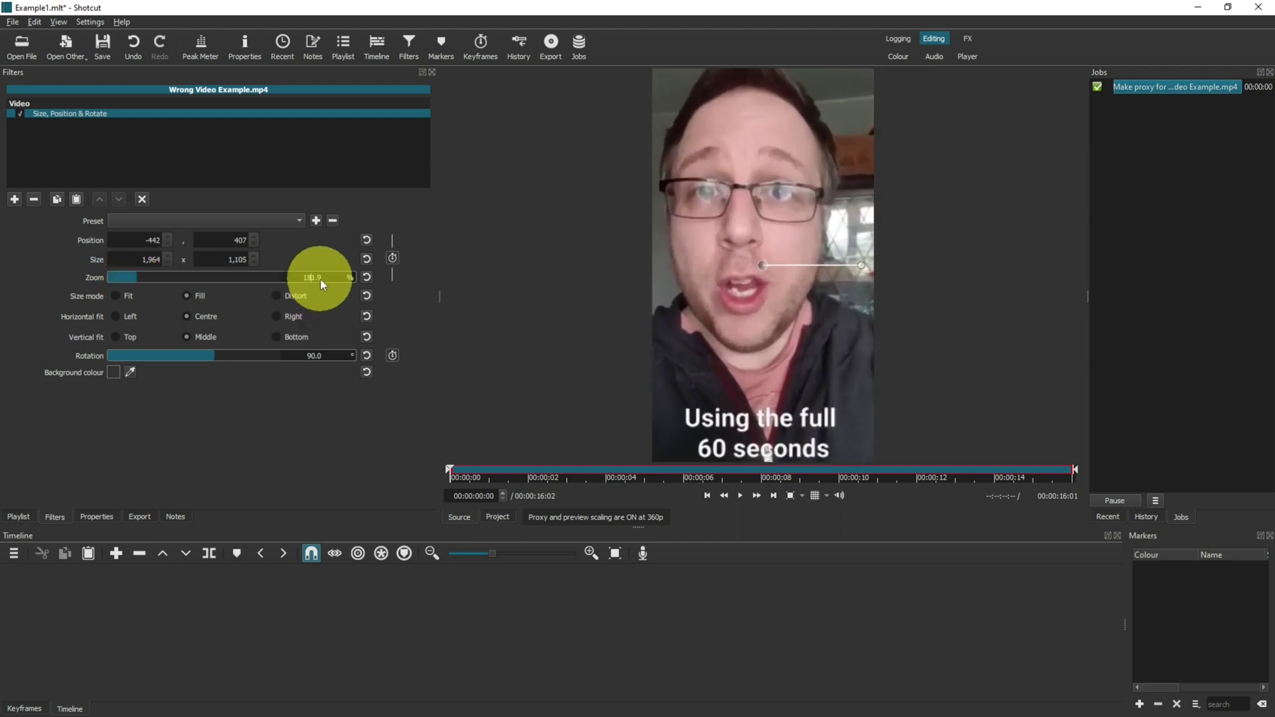
{"action": "type", "text": "179"}
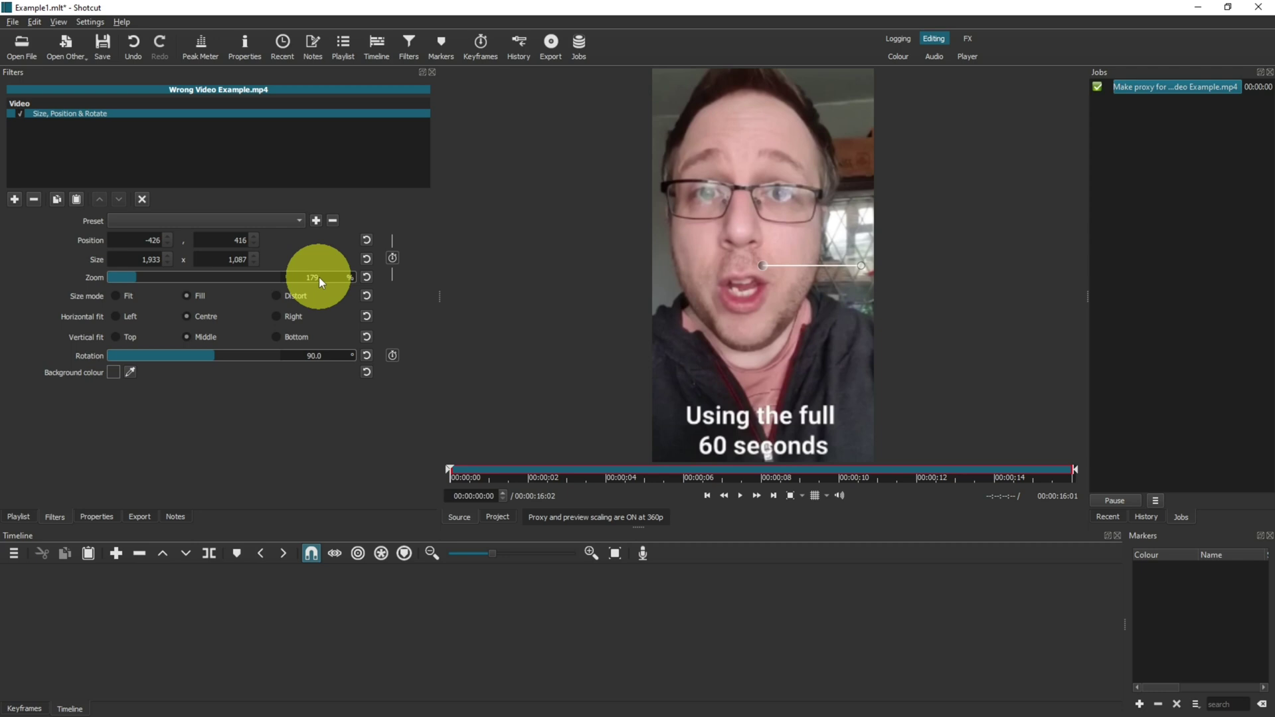
Step: Create a new project from File > New without saving the old one, naming it Example2
{"action": "left_click", "coordinate": [12, 22]}
{"action": "left_click", "coordinate": [38, 40]}
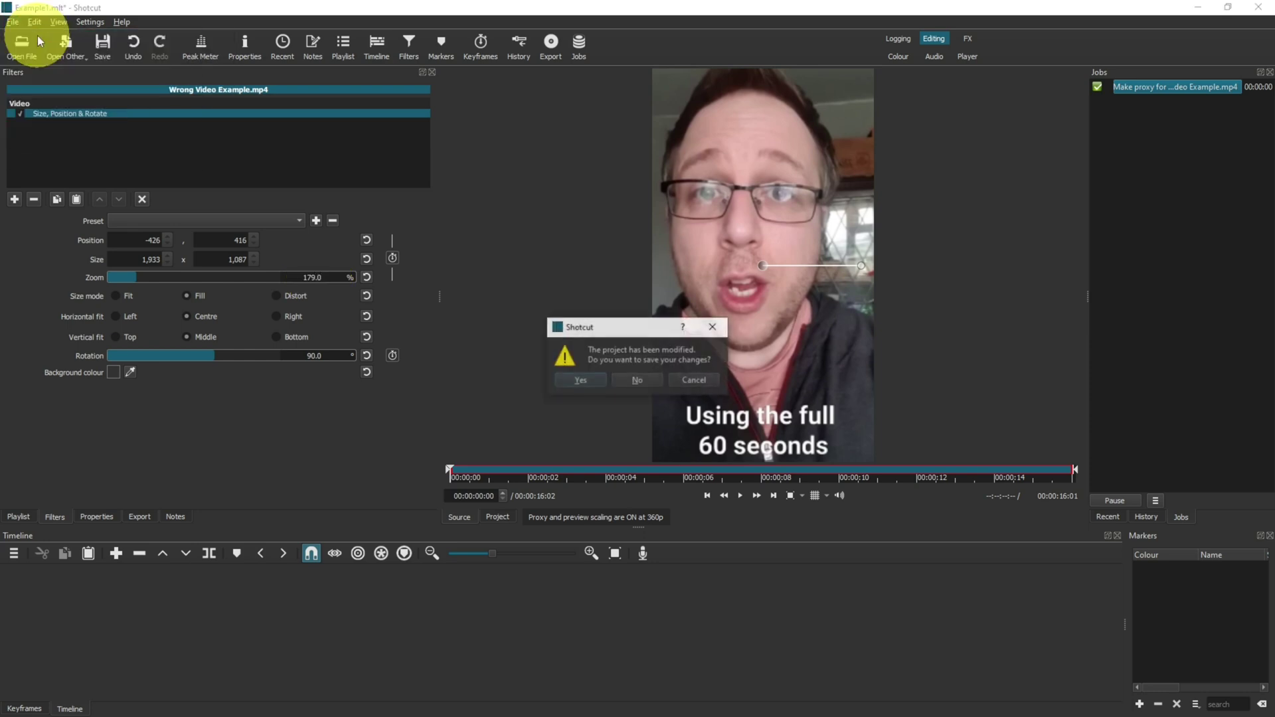
{"action": "left_click", "coordinate": [630, 380]}
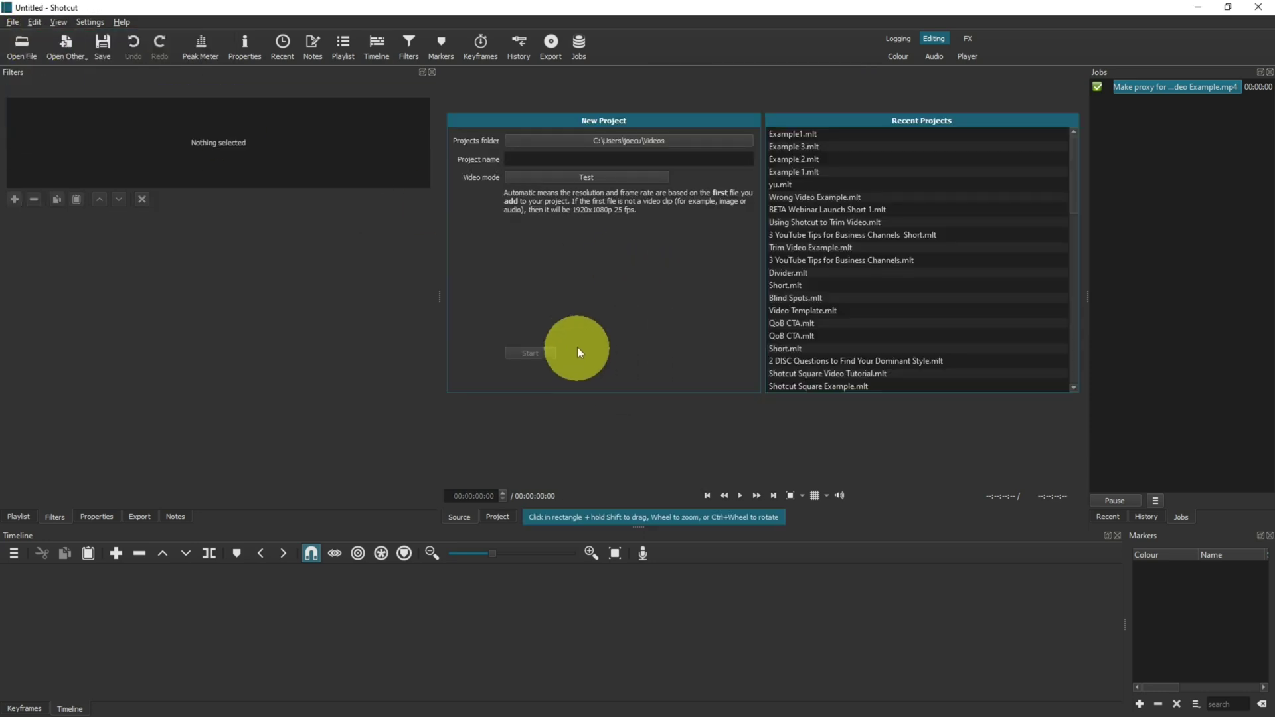
{"action": "type", "text": "Example2"}
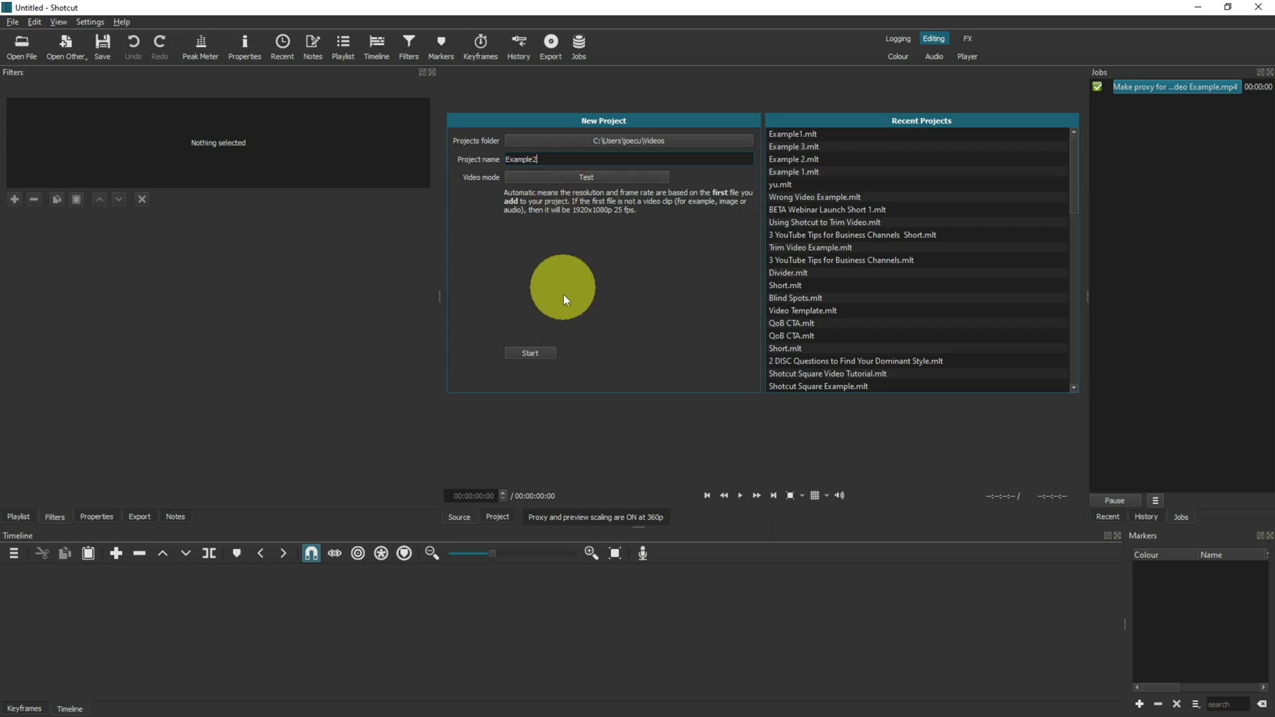
Step: Create the Example2 project and drag Wrong Video Example.mp4 from Explorer into its playlist
{"action": "left_click", "coordinate": [540, 349]}
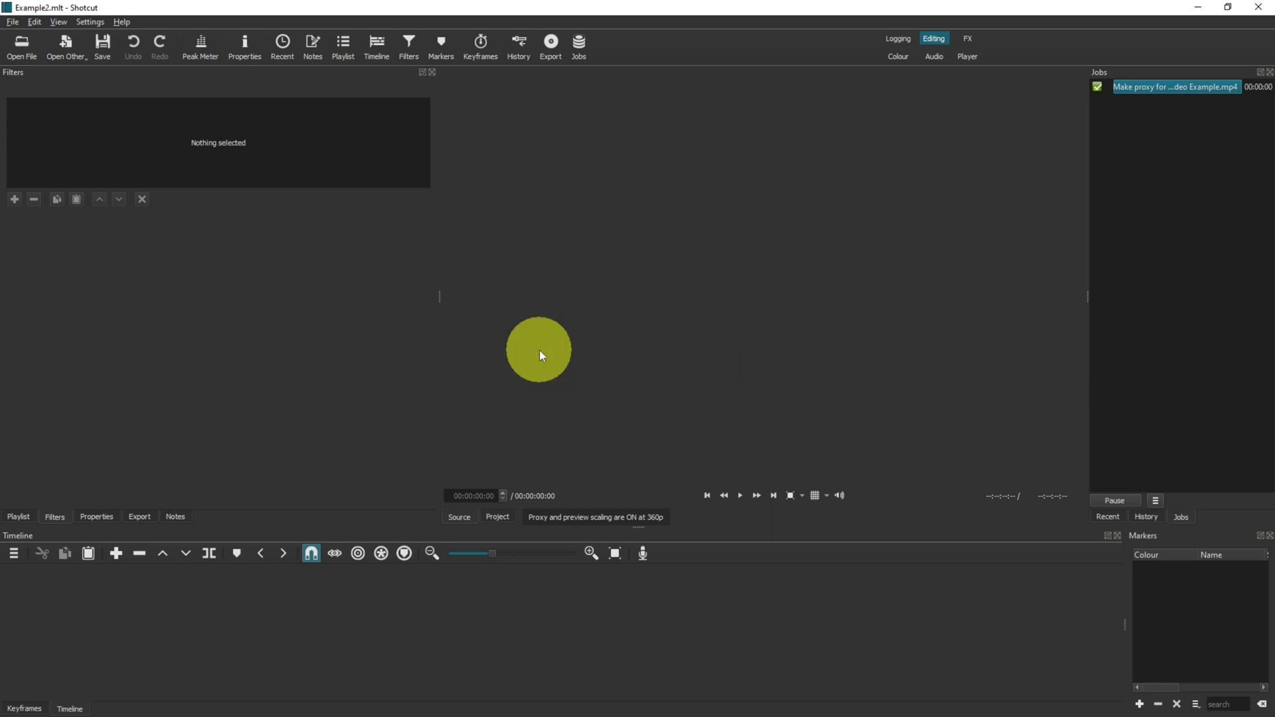
{"action": "left_click", "coordinate": [344, 51]}
{"action": "key", "text": "alt+Tab"}
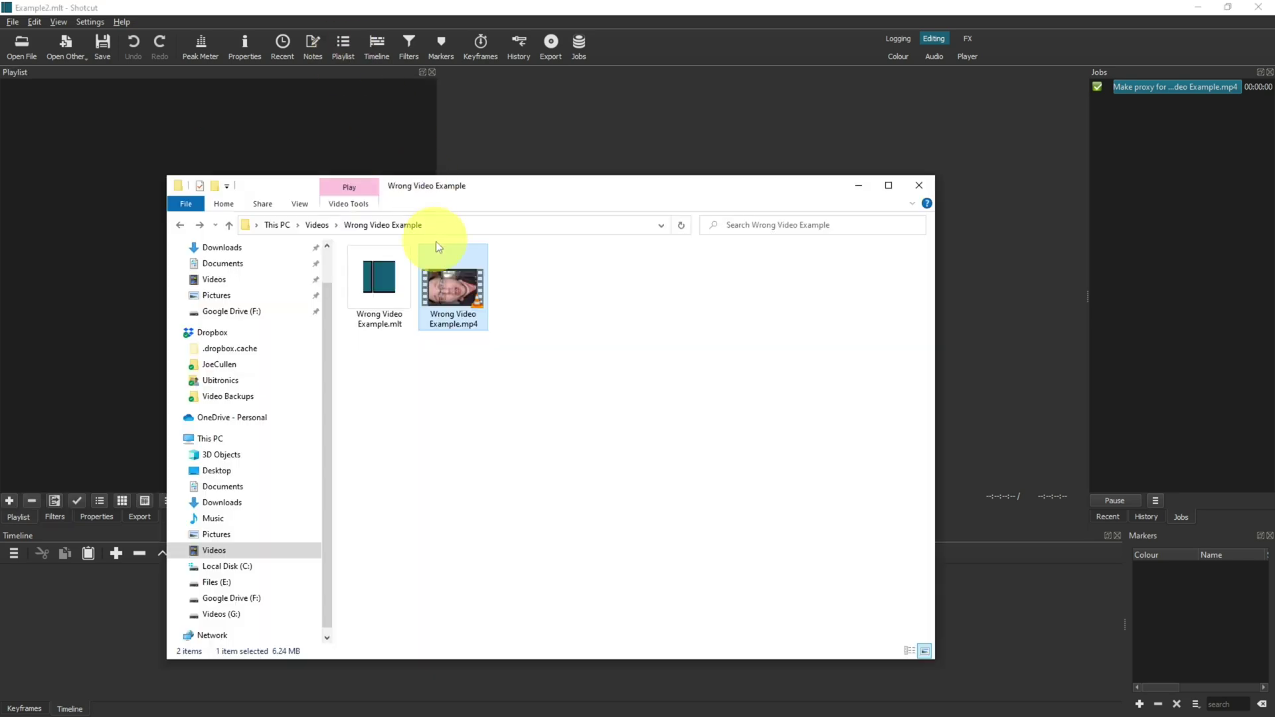
{"action": "left_click_drag", "start_coordinate": [450, 286], "coordinate": [111, 175]}
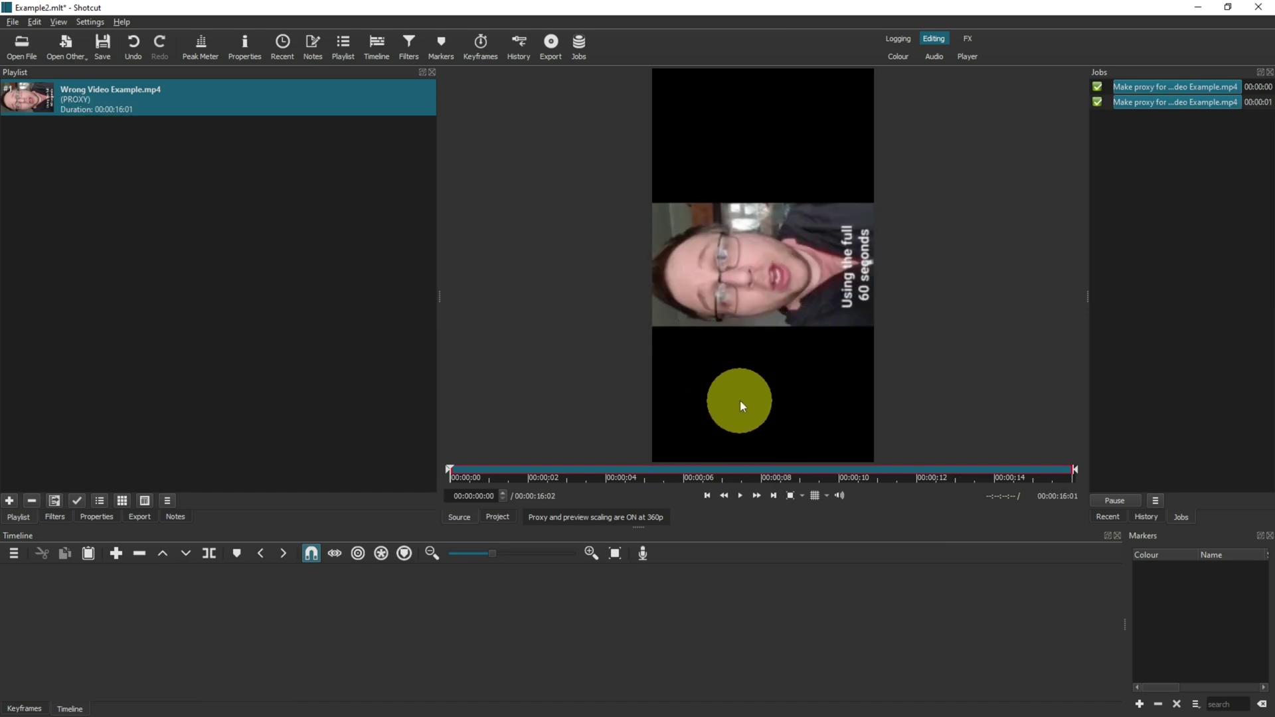
Step: Apply the custom Test video mode from Settings, then select the Wrong Video Example.mp4 clip
{"action": "left_click", "coordinate": [86, 23]}
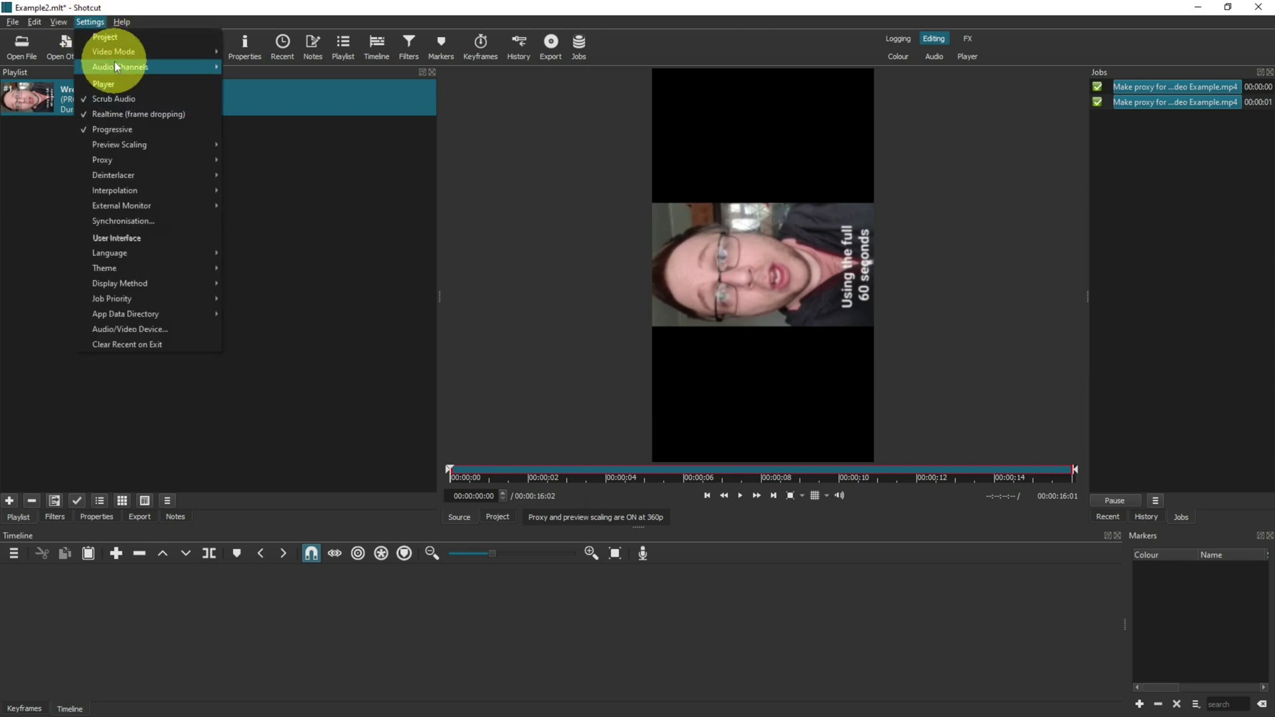
{"action": "mouse_move", "coordinate": [122, 49]}
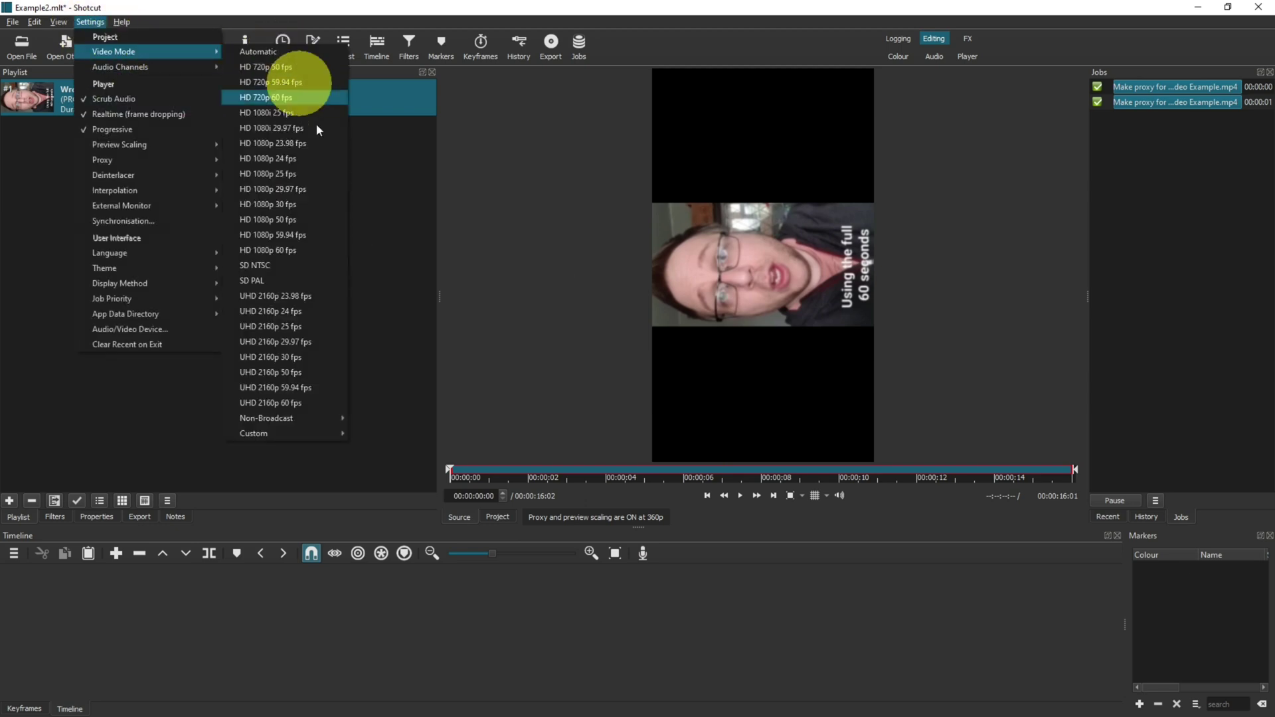
{"action": "mouse_move", "coordinate": [333, 436]}
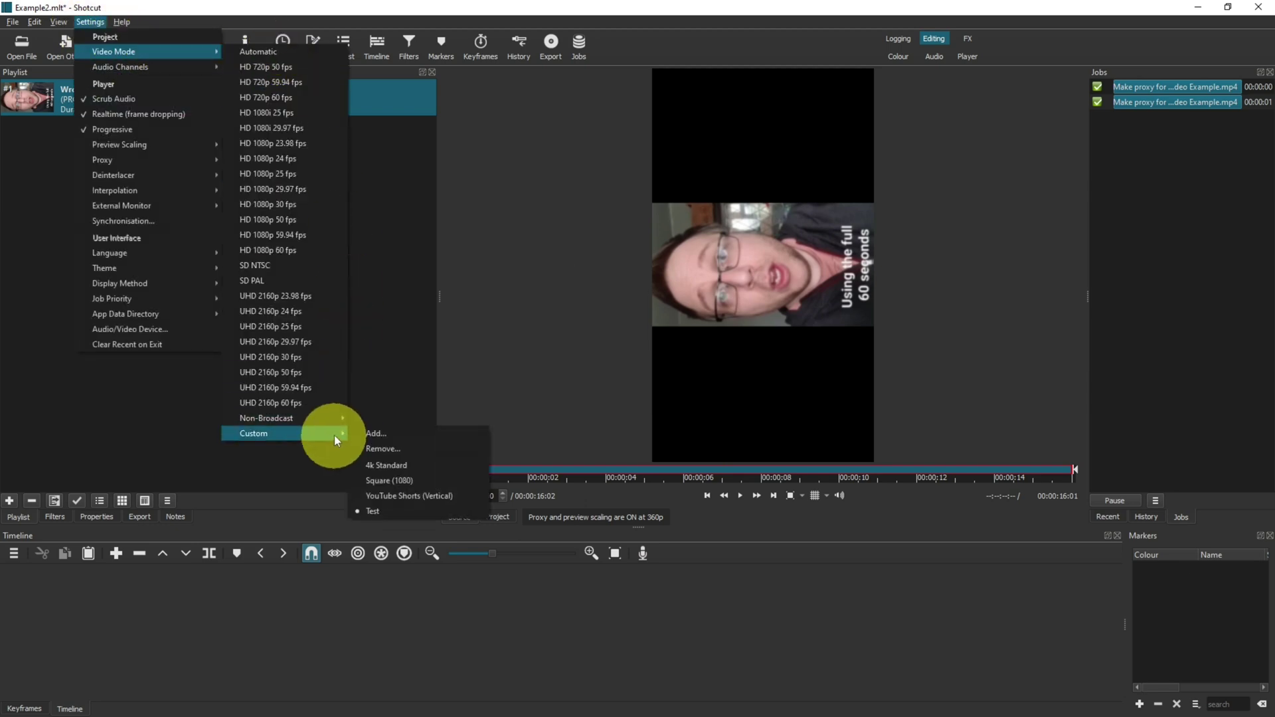
{"action": "left_click", "coordinate": [356, 513]}
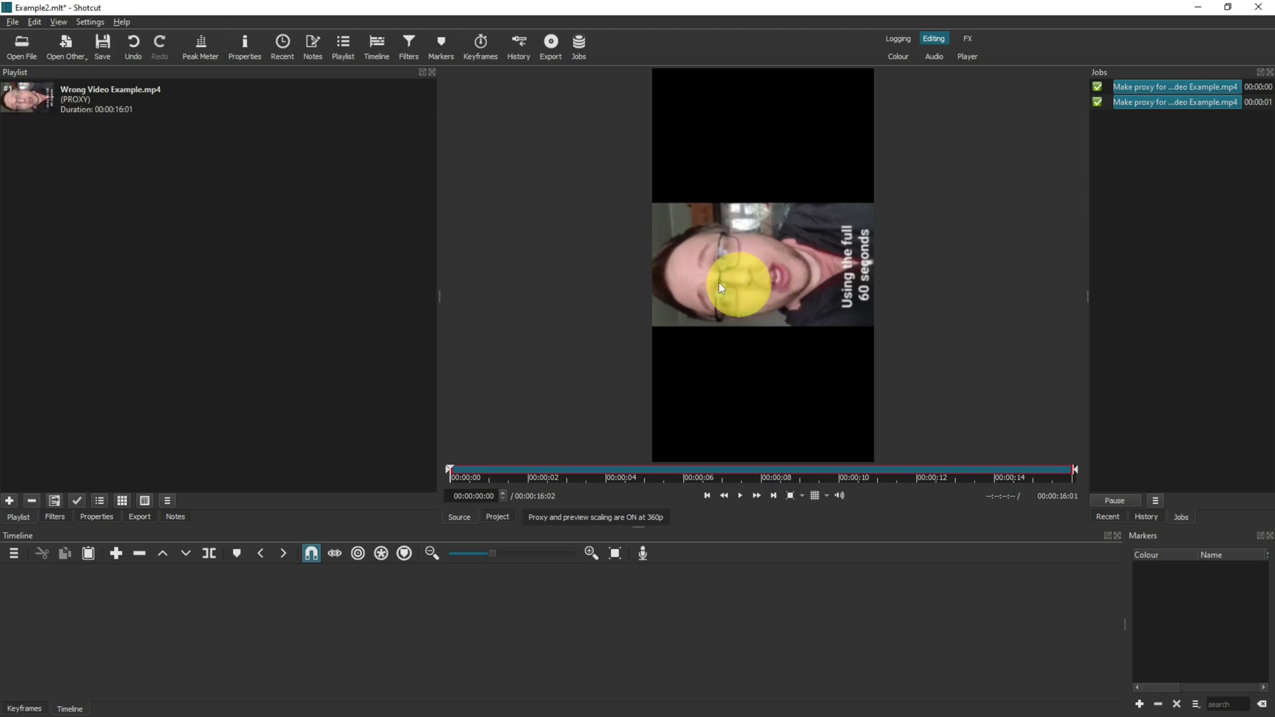
{"action": "left_click", "coordinate": [62, 99]}
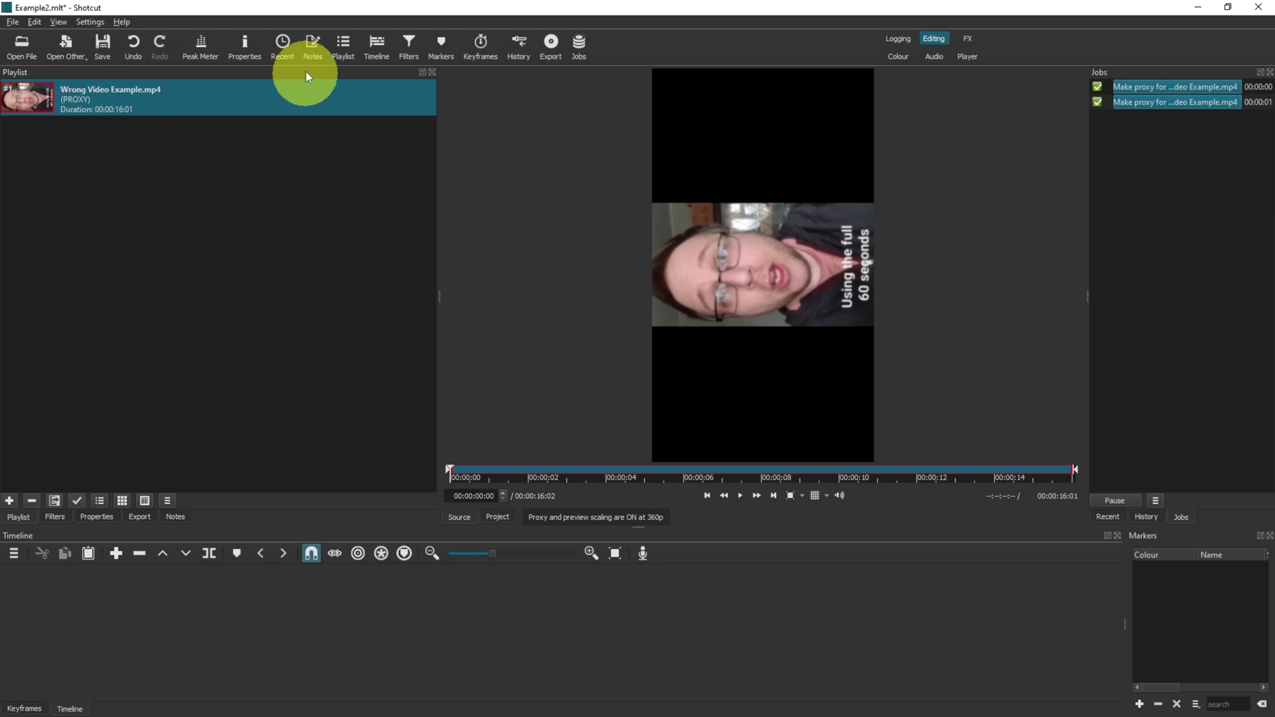
Step: Add a Size, Position & Rotate filter to the clip and start entering 179 as its zoom
{"action": "left_click", "coordinate": [408, 46]}
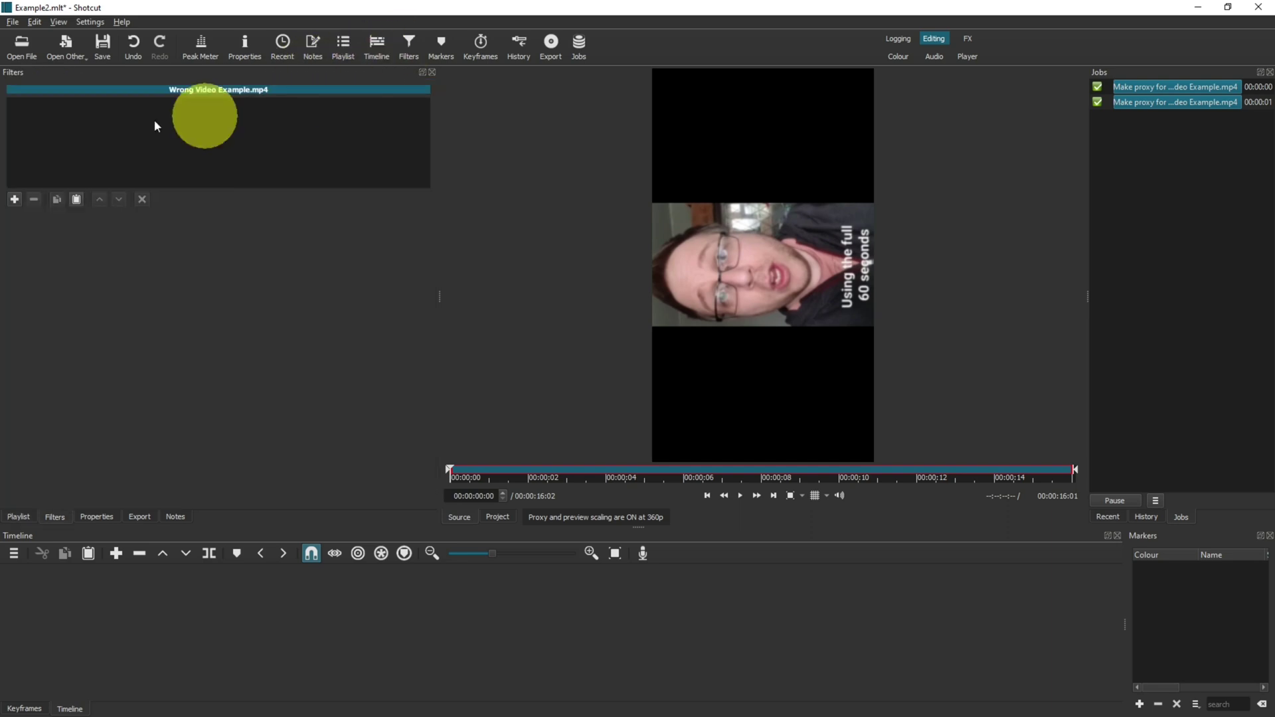
{"action": "left_click", "coordinate": [14, 200]}
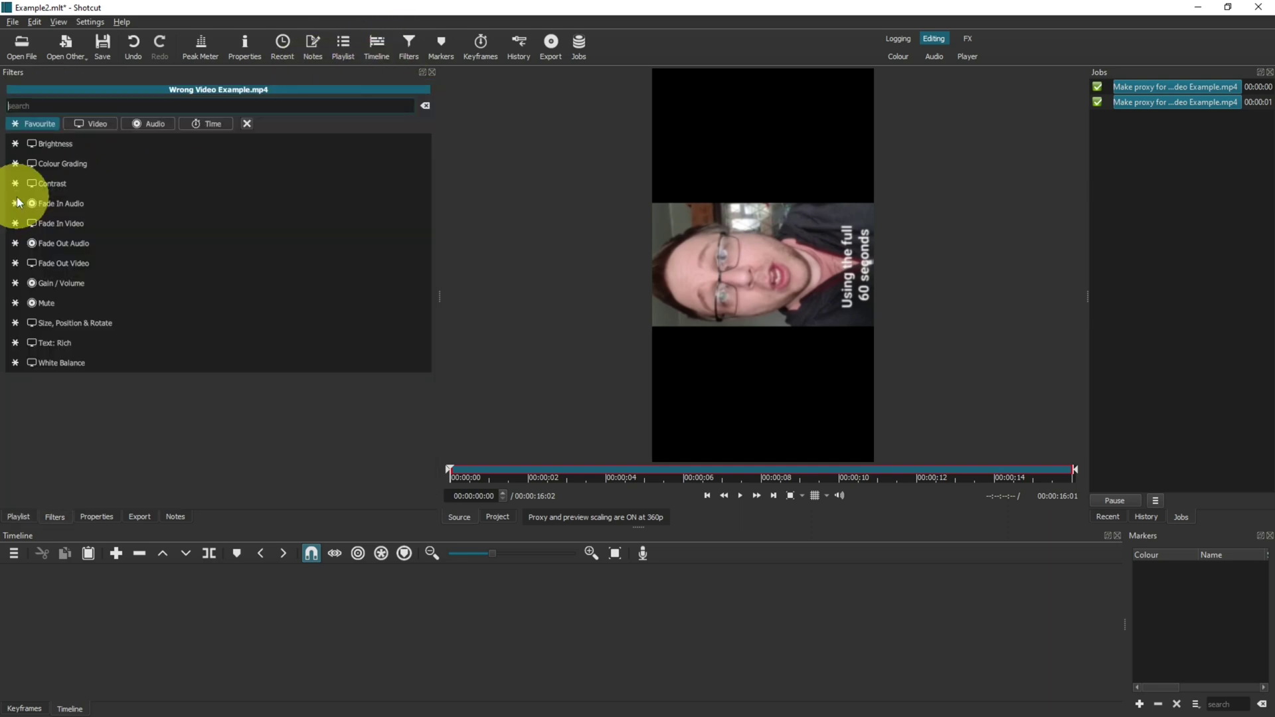
{"action": "left_click", "coordinate": [59, 323]}
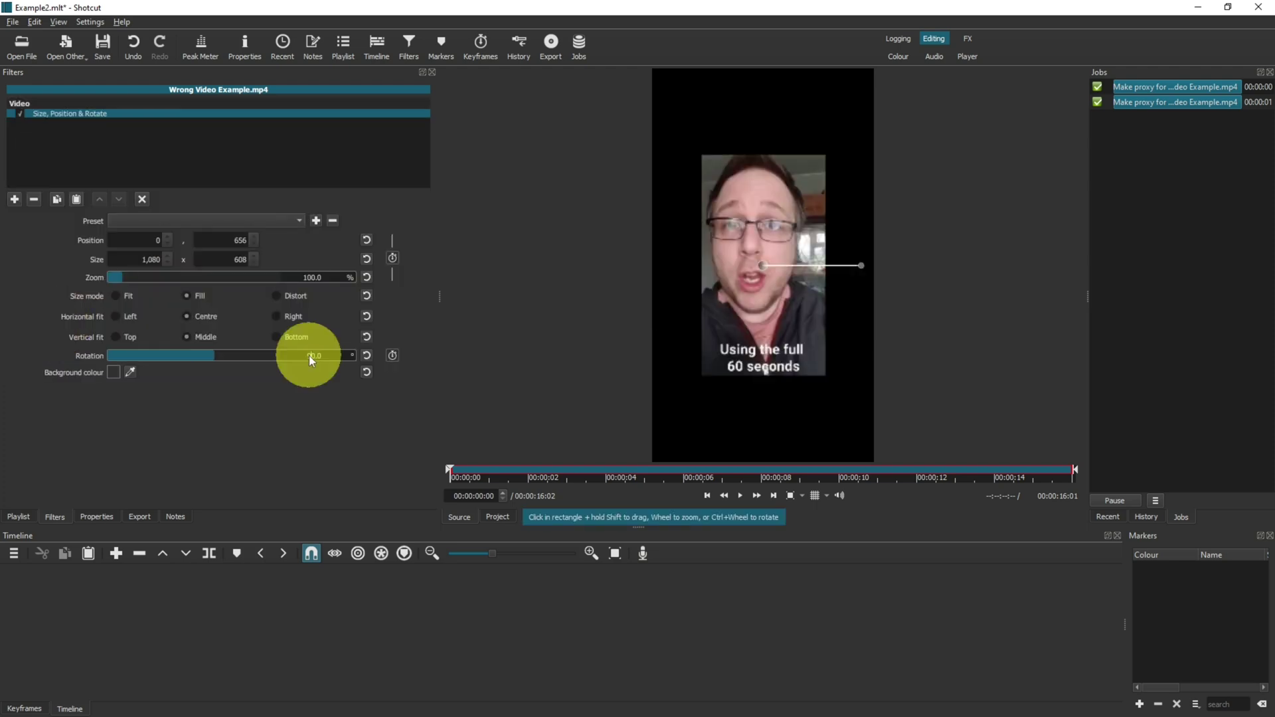
{"action": "triple_click", "coordinate": [308, 277]}
{"action": "type", "text": "1"}
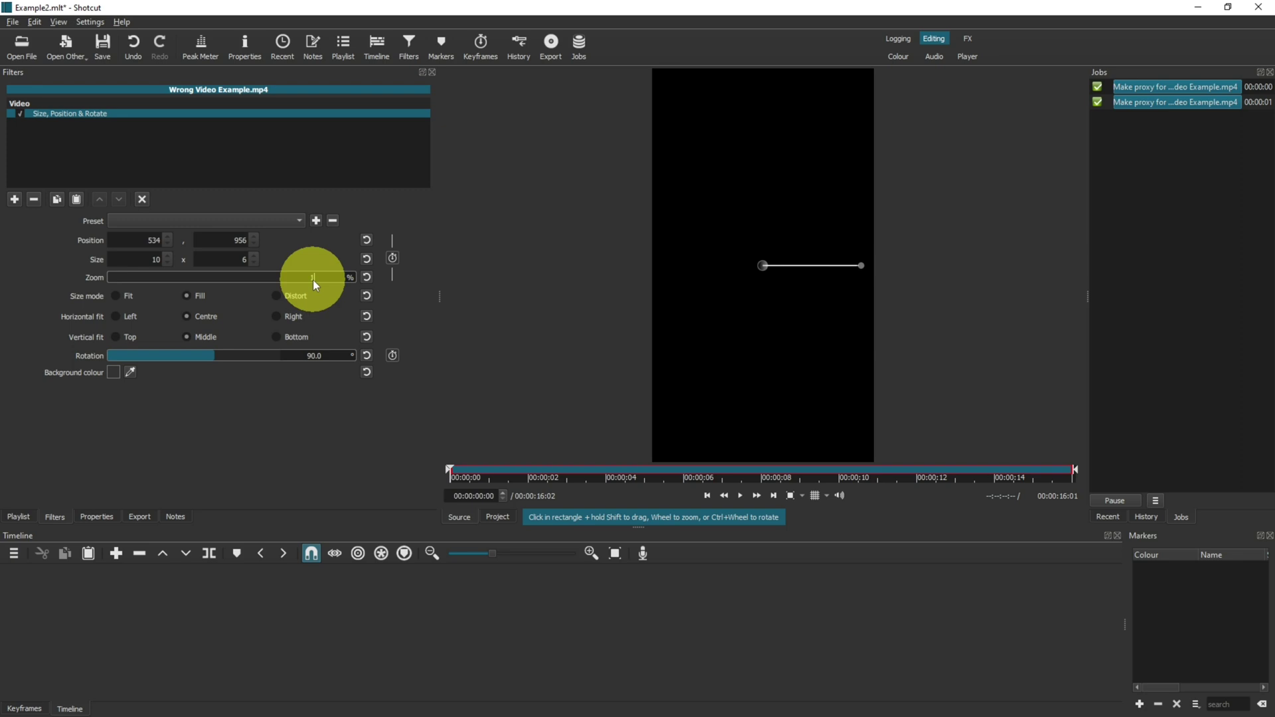
{"action": "type", "text": "79"}
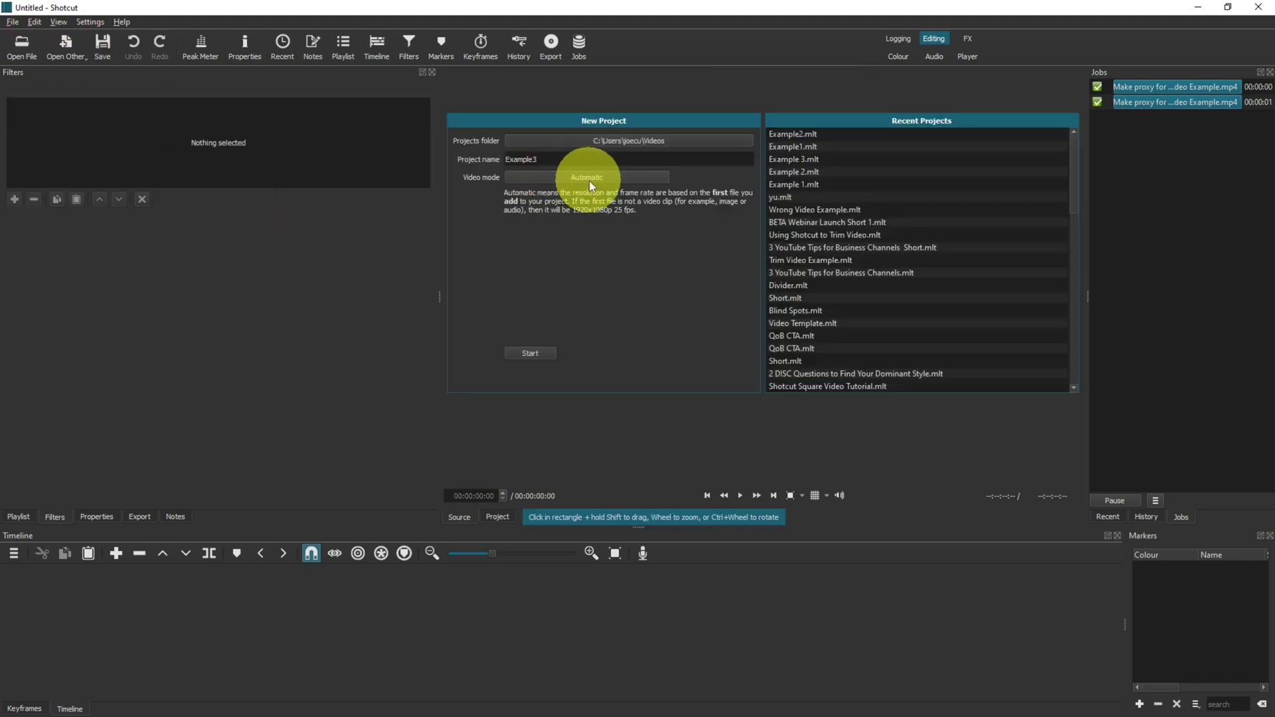
Step: Start the Example3 project and add Bicycle.mp4 to its playlist
{"action": "left_click", "coordinate": [532, 356]}
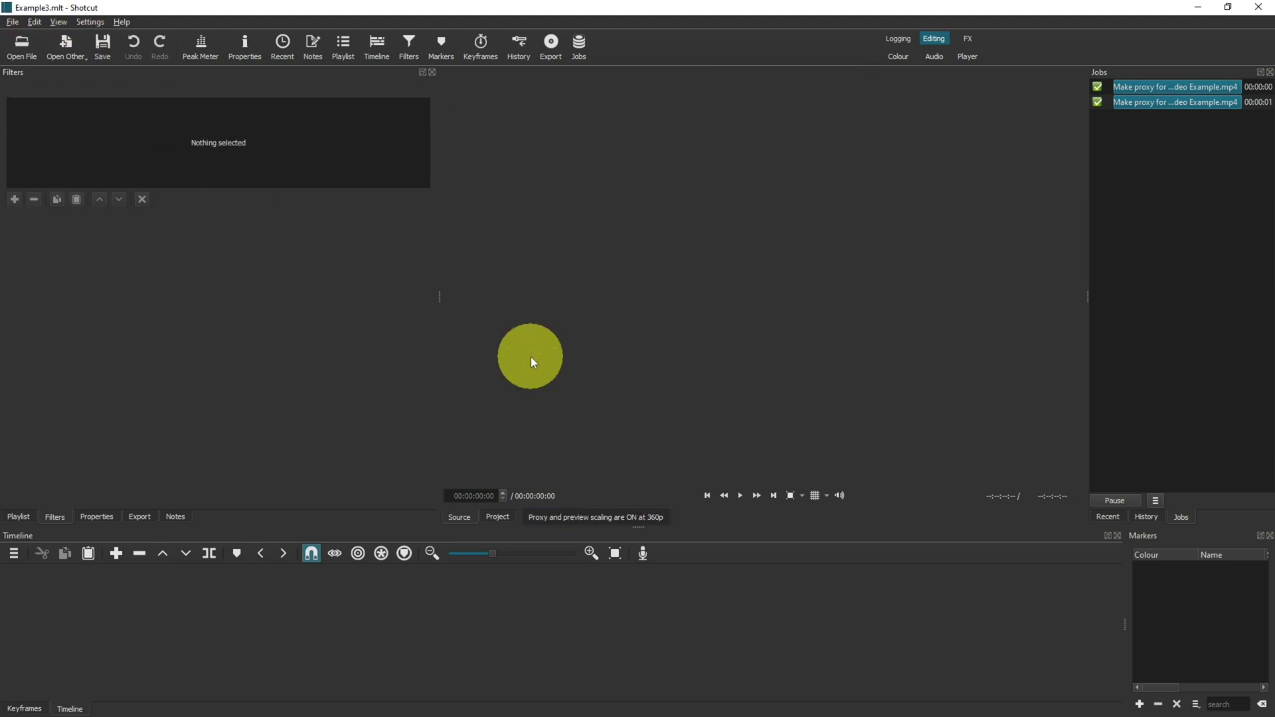
{"action": "left_click", "coordinate": [351, 41]}
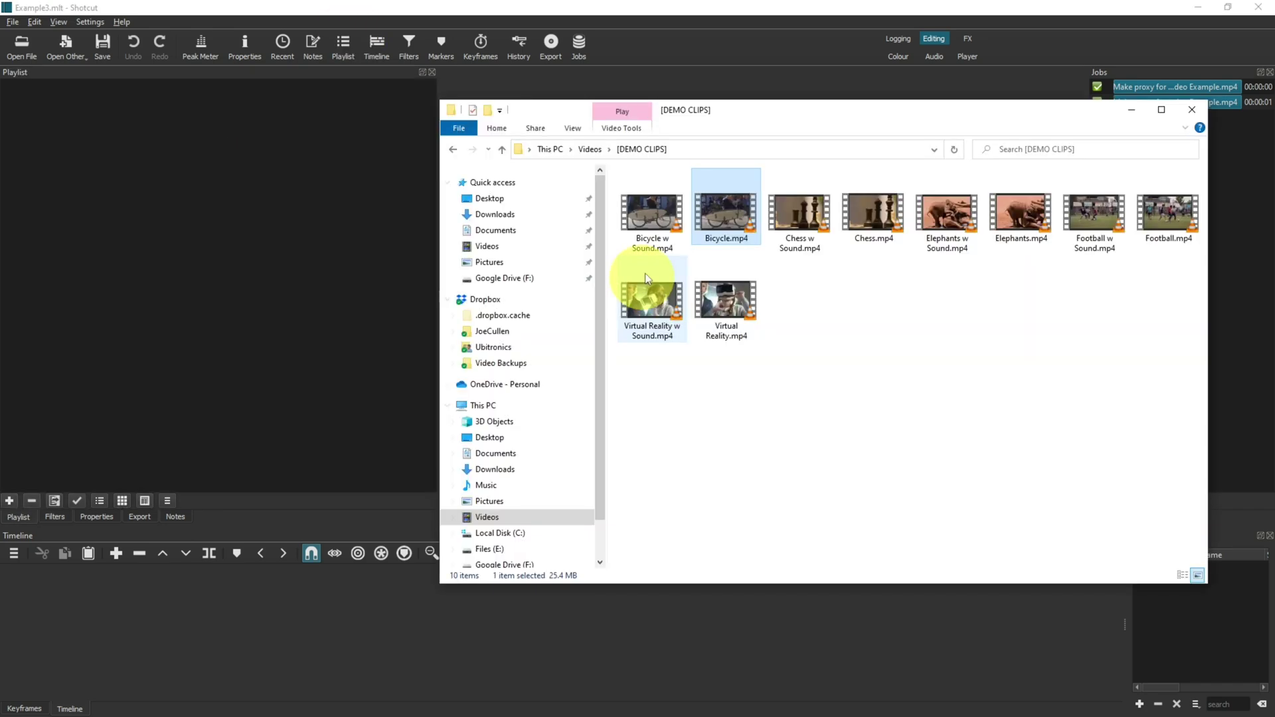
{"action": "left_click", "coordinate": [731, 222]}
{"action": "left_click_drag", "start_coordinate": [732, 223], "coordinate": [122, 192]}
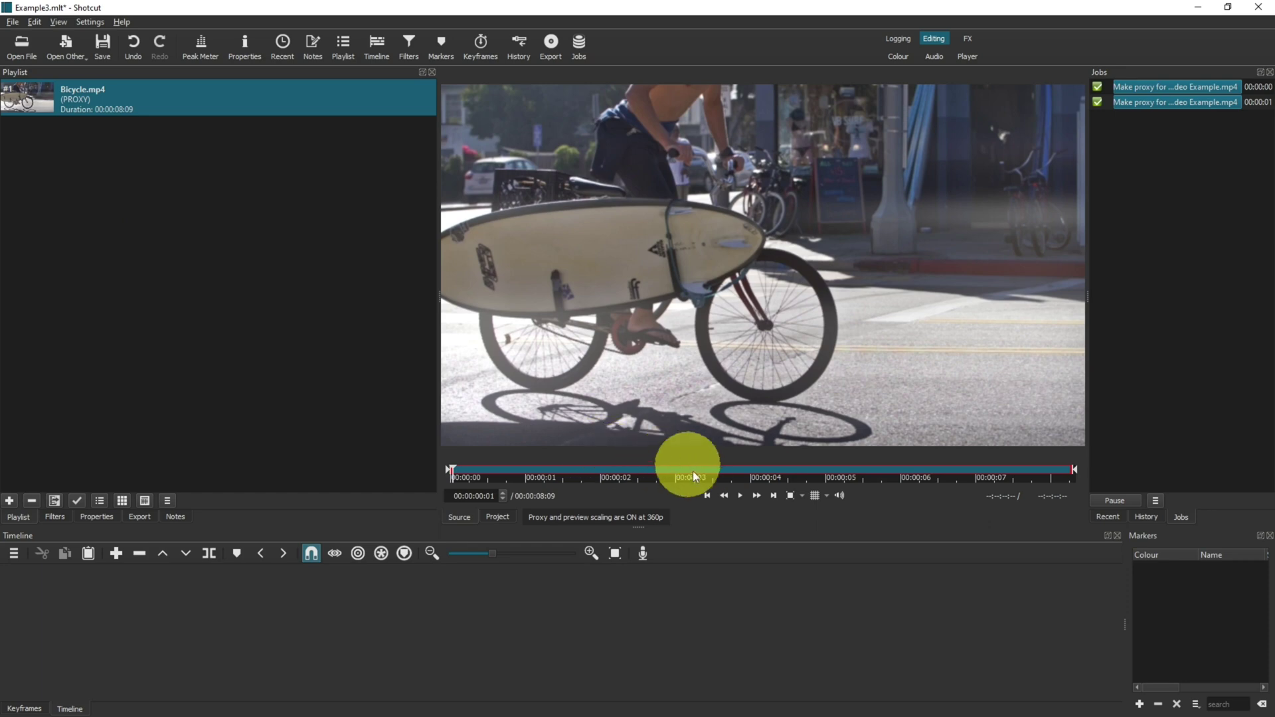
Step: Add Wrong Video Example.mp4 to the playlist and place Bicycle.mp4 at the timeline's start
{"action": "left_click", "coordinate": [708, 495]}
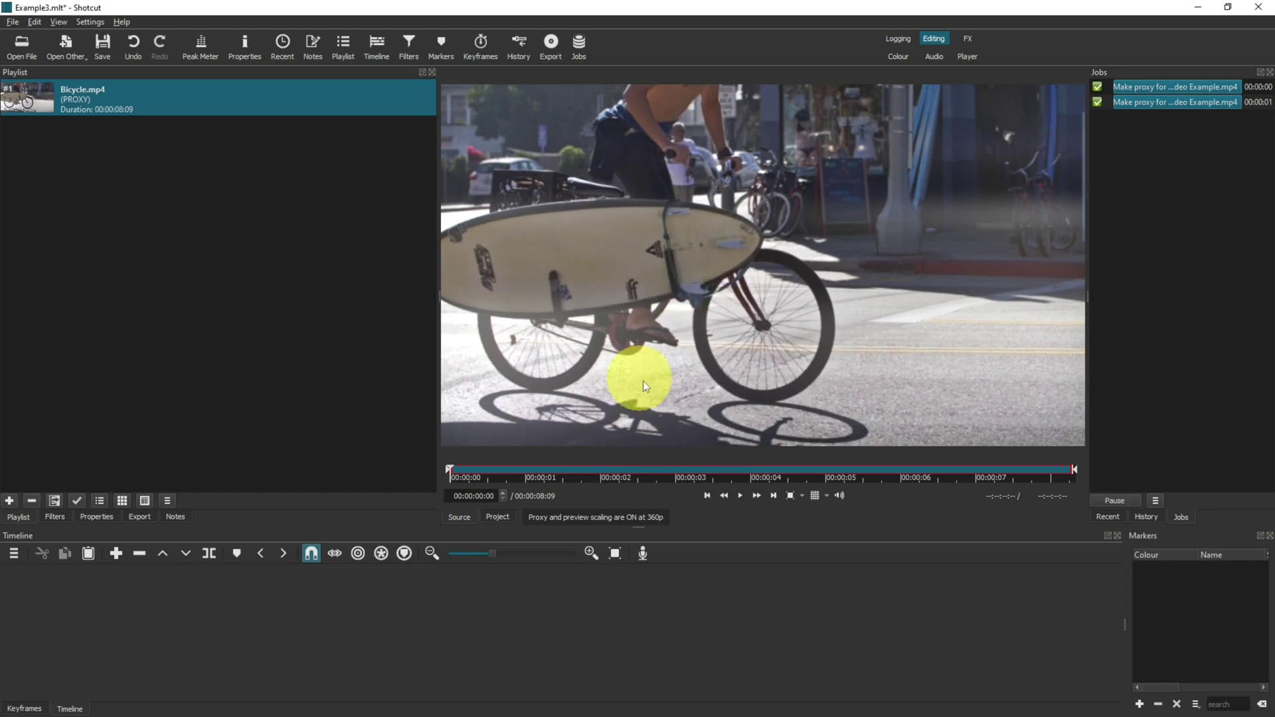
{"action": "left_click", "coordinate": [656, 341]}
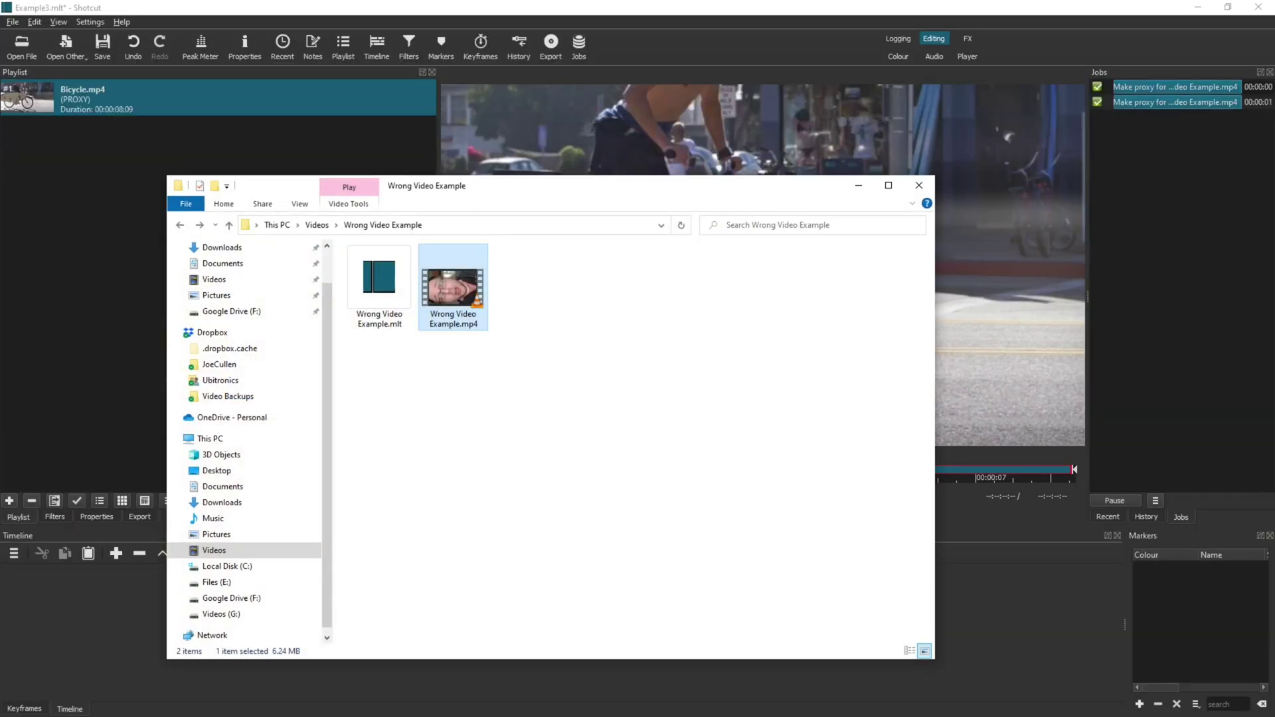
{"action": "left_click_drag", "start_coordinate": [453, 285], "coordinate": [53, 206]}
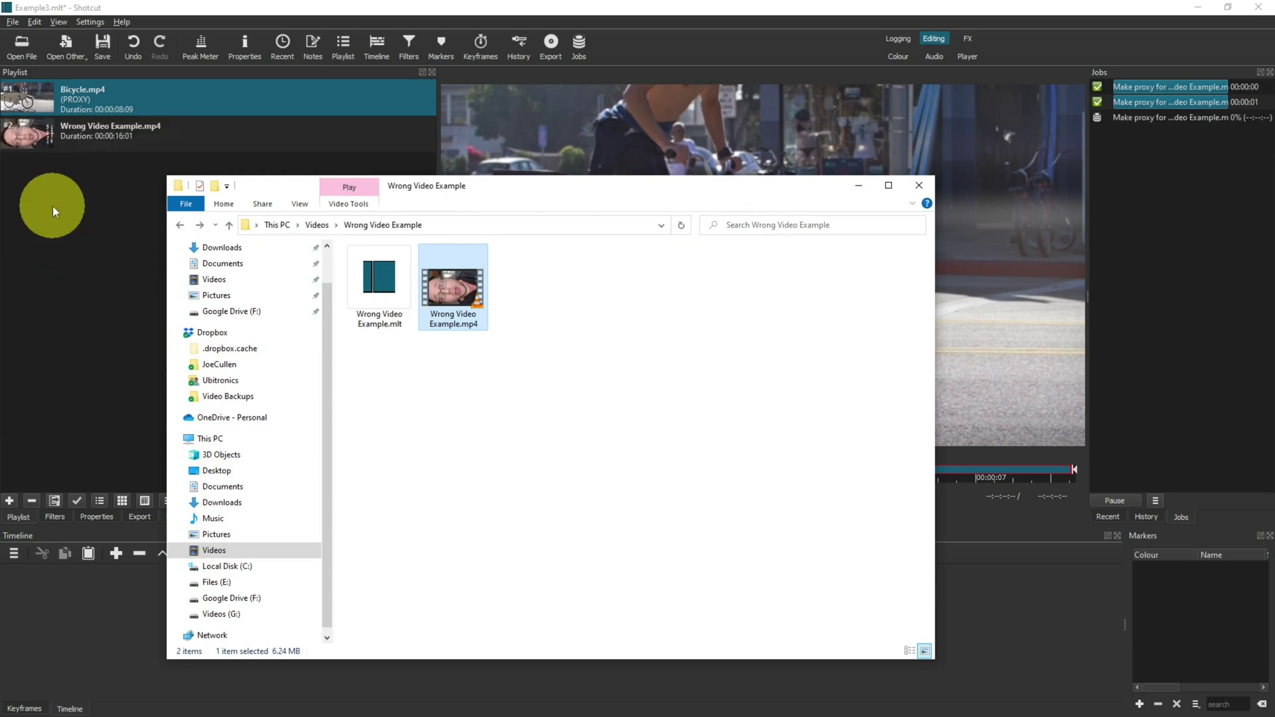
{"action": "left_click", "coordinate": [65, 206]}
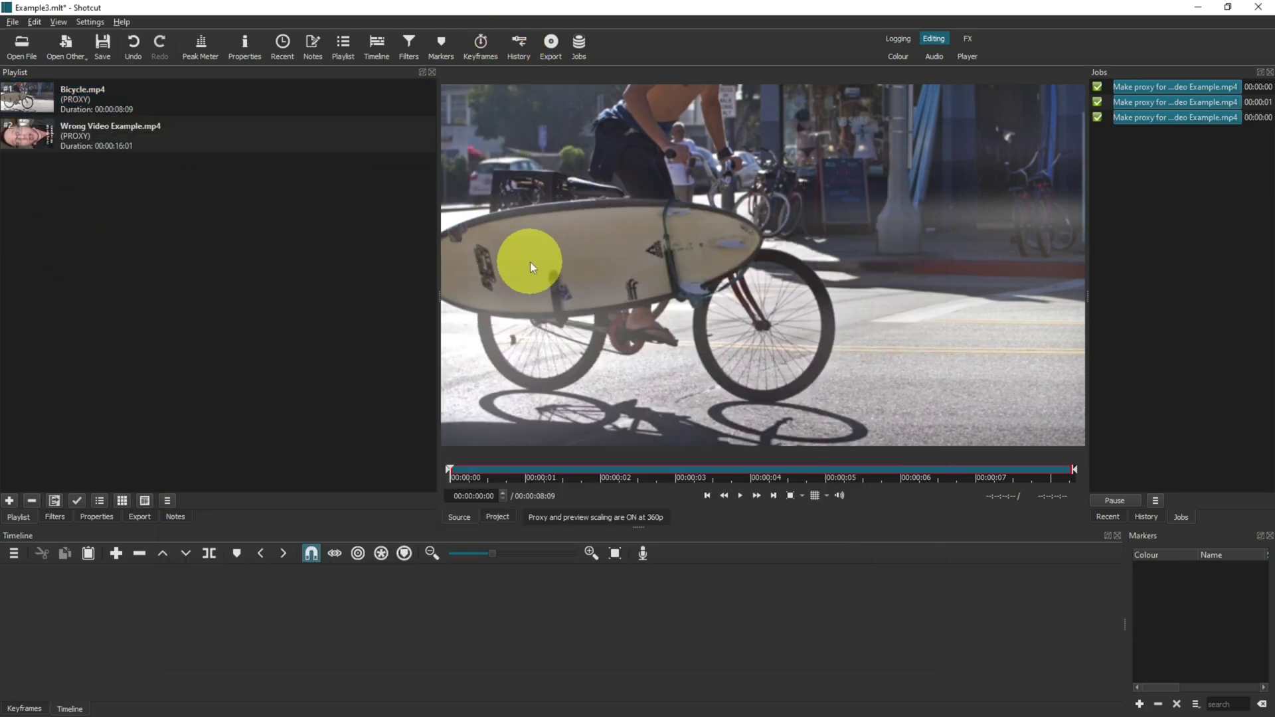
{"action": "left_click", "coordinate": [110, 90]}
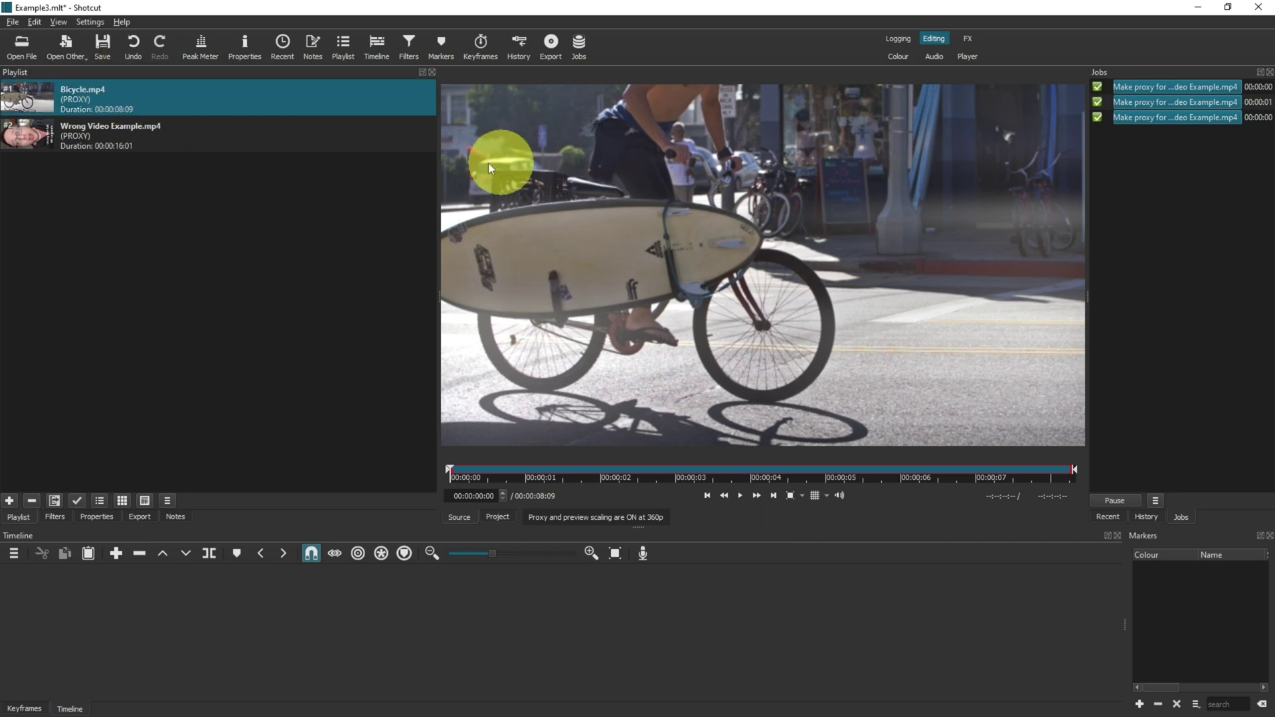
{"action": "left_click_drag", "start_coordinate": [62, 90], "coordinate": [130, 582]}
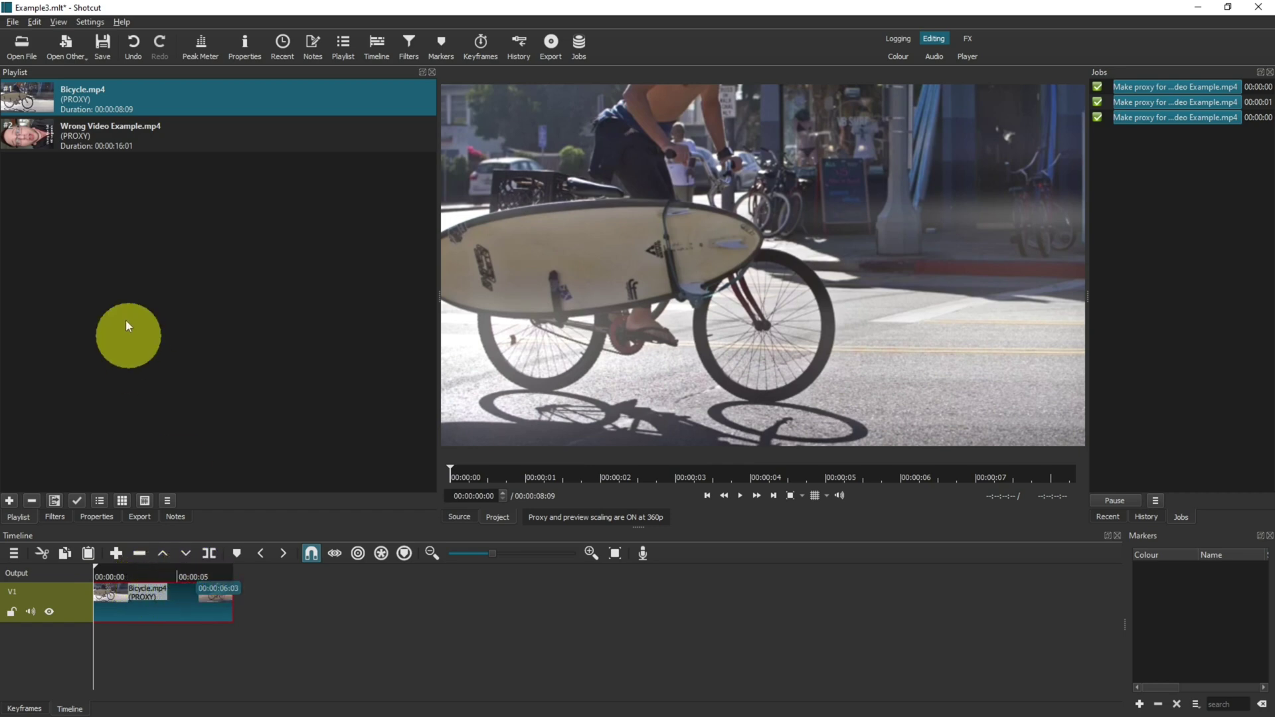
Step: Place Wrong Video Example.mp4 after Bicycle.mp4 on V1 and add a Size, Position & Rotate filter
{"action": "left_click_drag", "start_coordinate": [39, 124], "coordinate": [235, 602]}
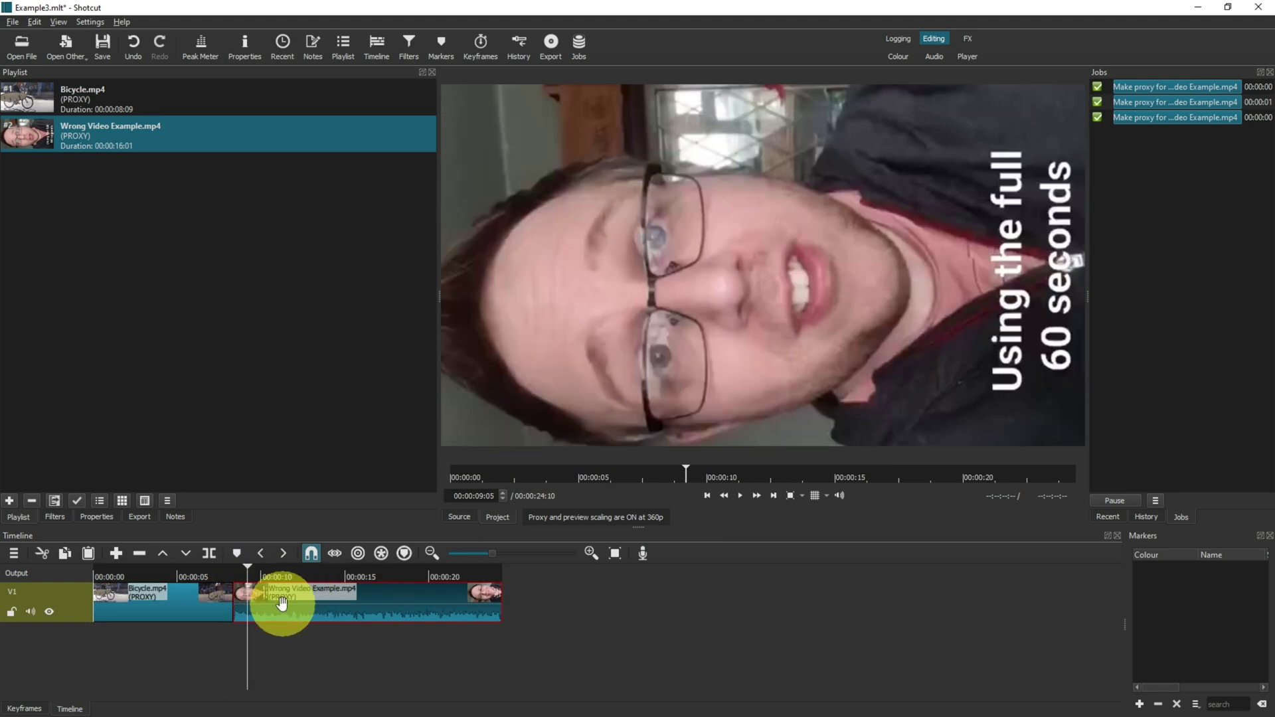
{"action": "left_click", "coordinate": [401, 54]}
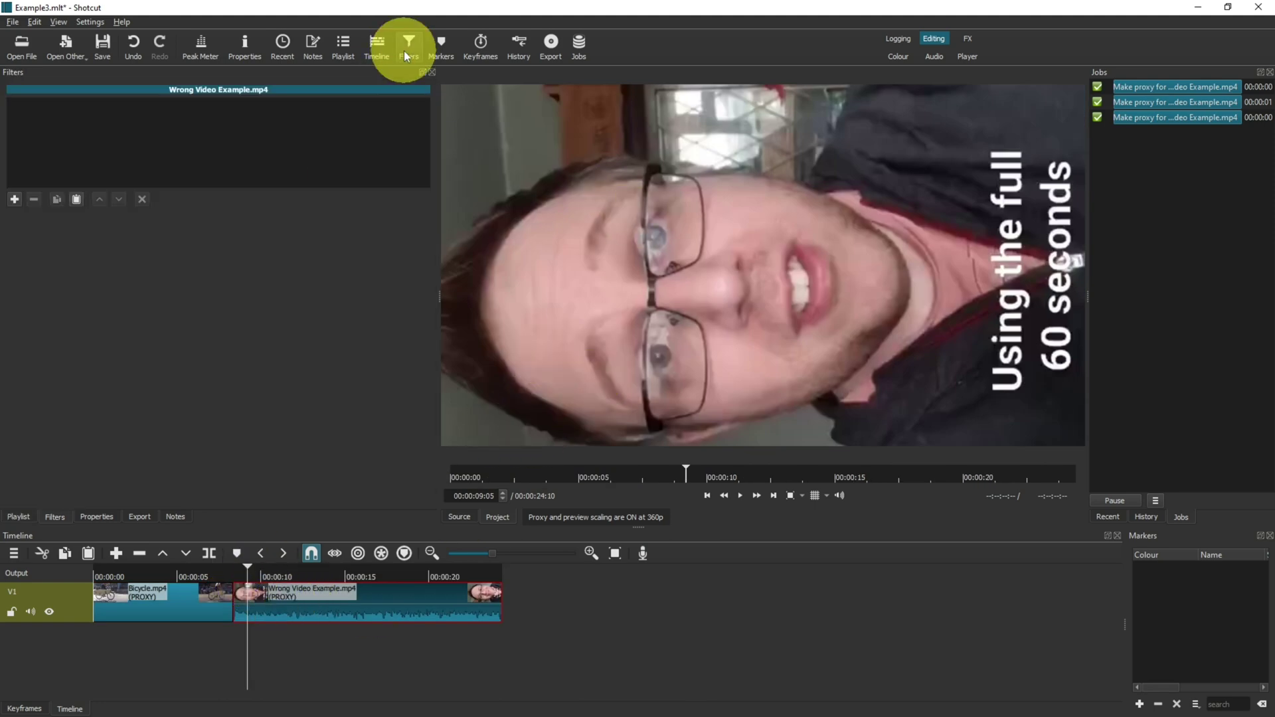
{"action": "left_click", "coordinate": [16, 201]}
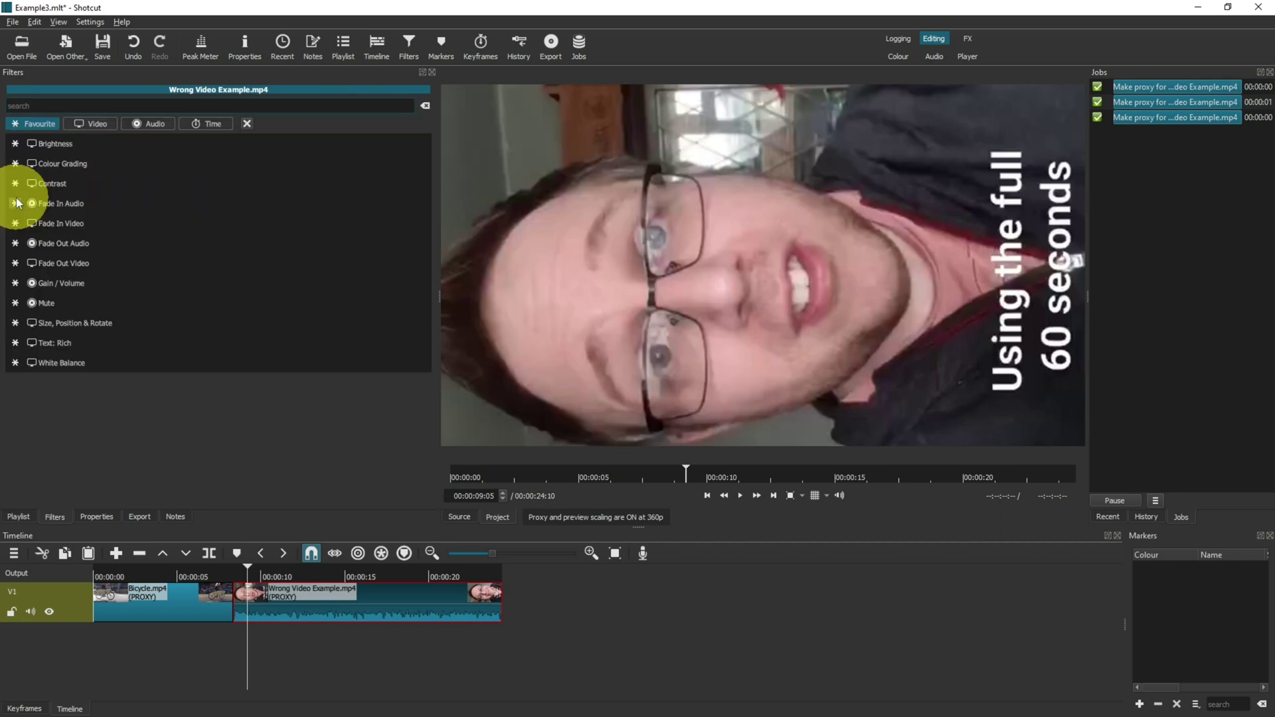
{"action": "left_click", "coordinate": [72, 323]}
Step: Set the filter's rotation to 90 degrees and its zoom to 179
{"action": "triple_click", "coordinate": [311, 355]}
{"action": "type", "text": "90"}
{"action": "key", "text": "Return"}
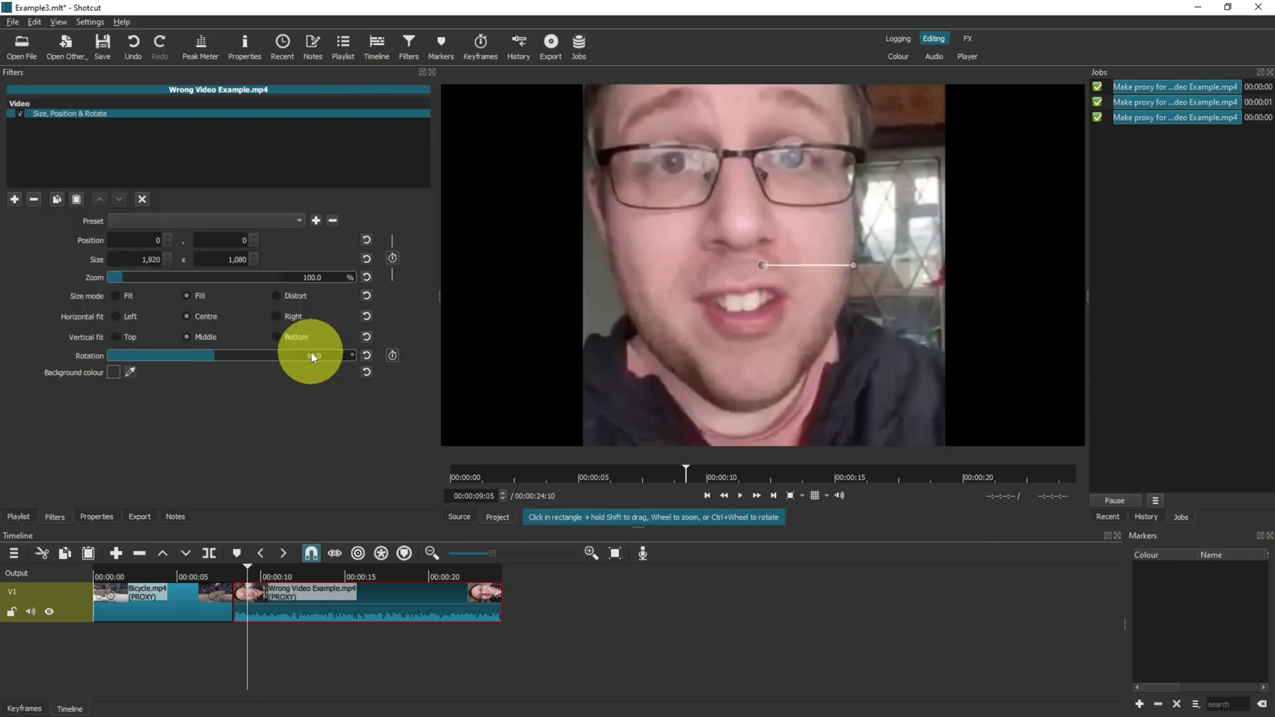
{"action": "triple_click", "coordinate": [318, 274]}
{"action": "type", "text": "179"}
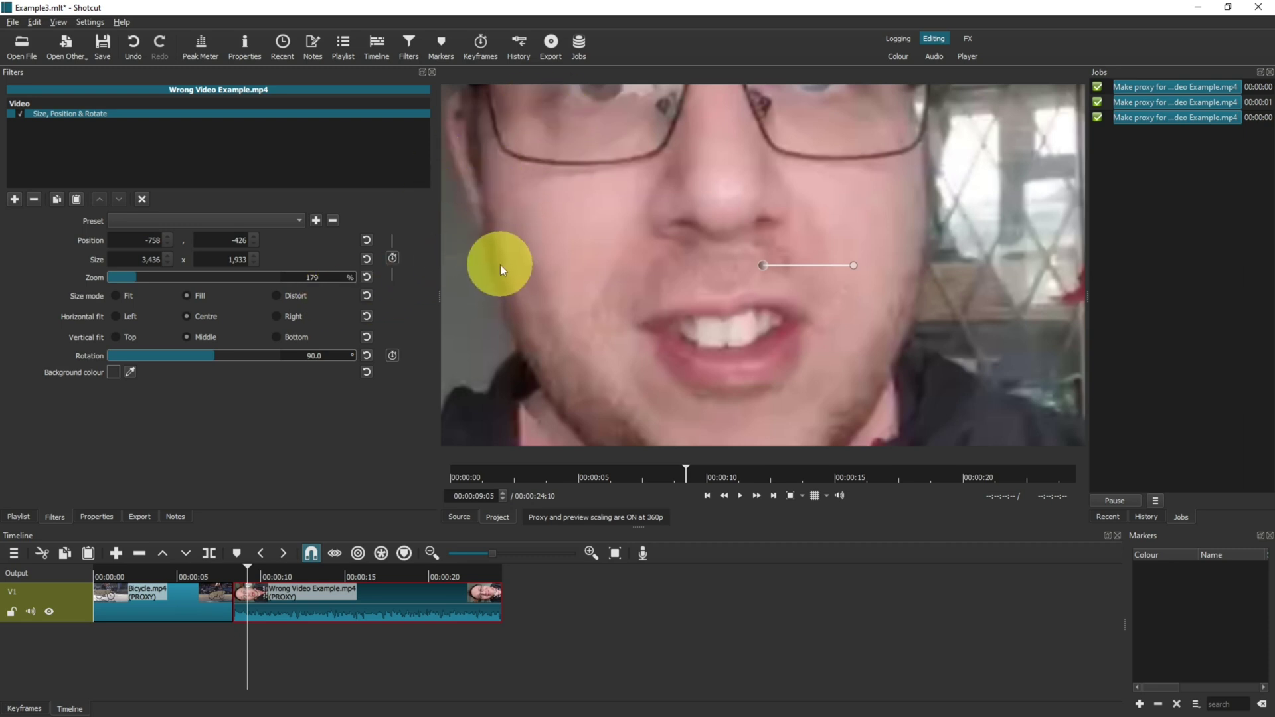
Step: Lower the zoom to 56.9%, then preview the bicycle clip at 6 s and the rotated clip near 10 s
{"action": "left_click", "coordinate": [117, 278]}
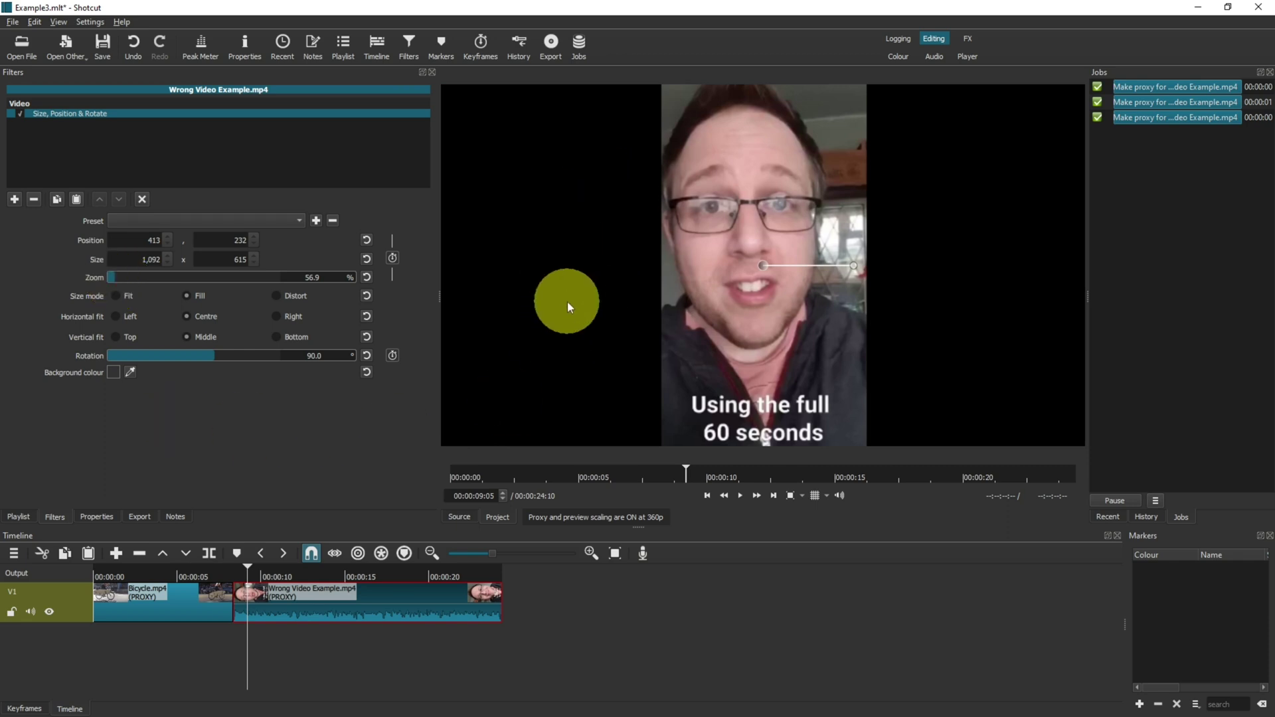
{"action": "left_click", "coordinate": [193, 572]}
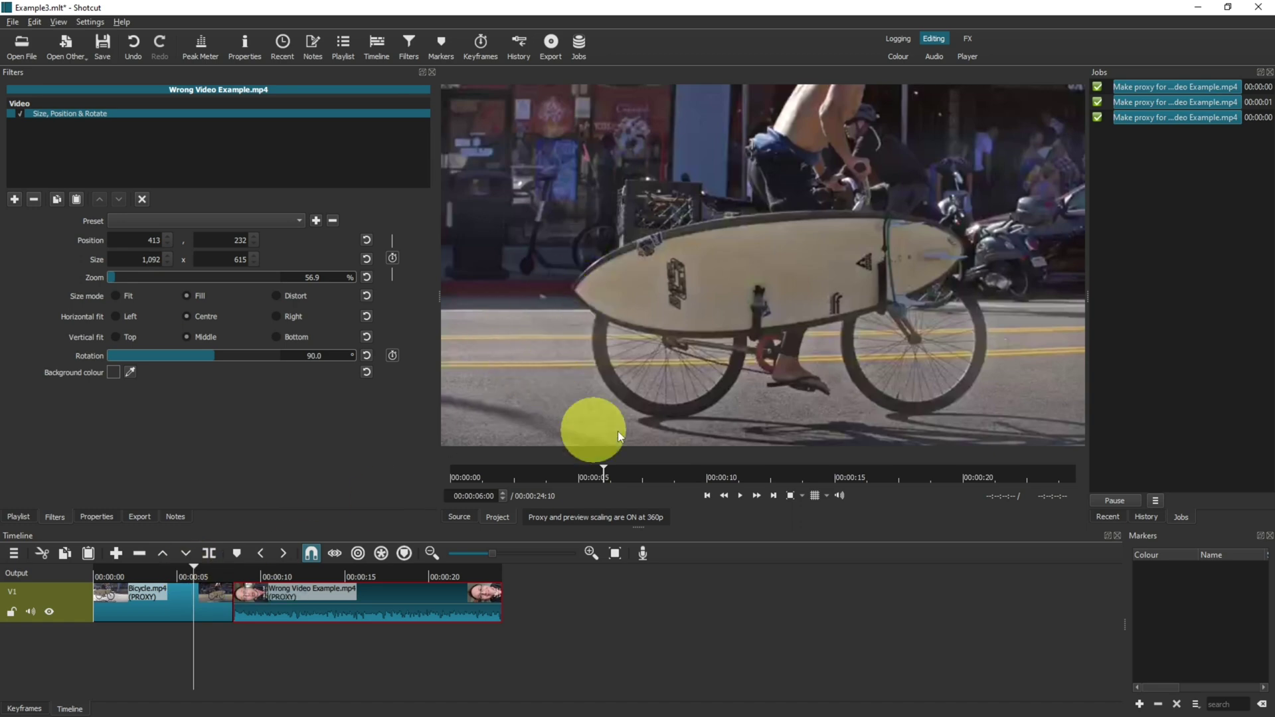
{"action": "left_click", "coordinate": [272, 587]}
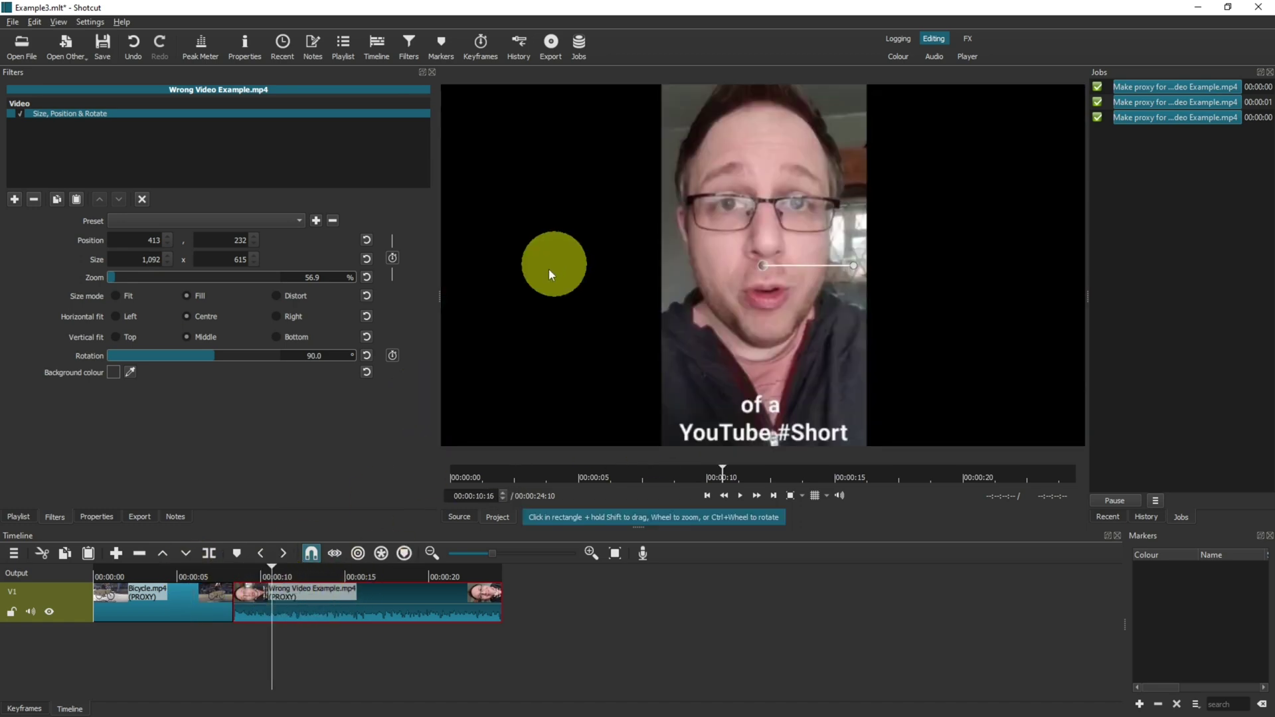